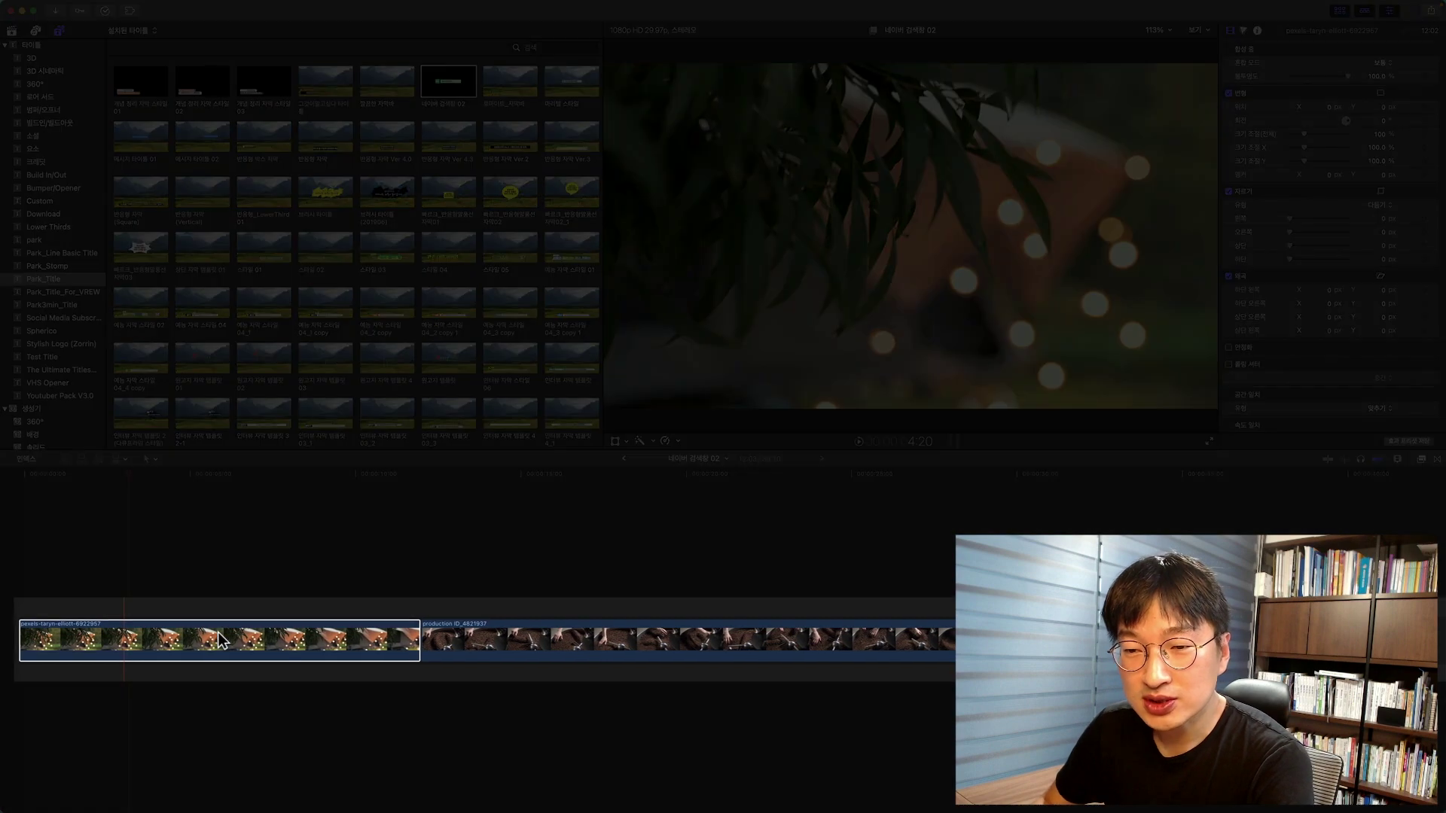
Step: Place the 네이버 검색창 02 title from the Park_Title category above the first clip, starting at about 2 seconds
{"action": "left_click", "coordinate": [522, 633]}
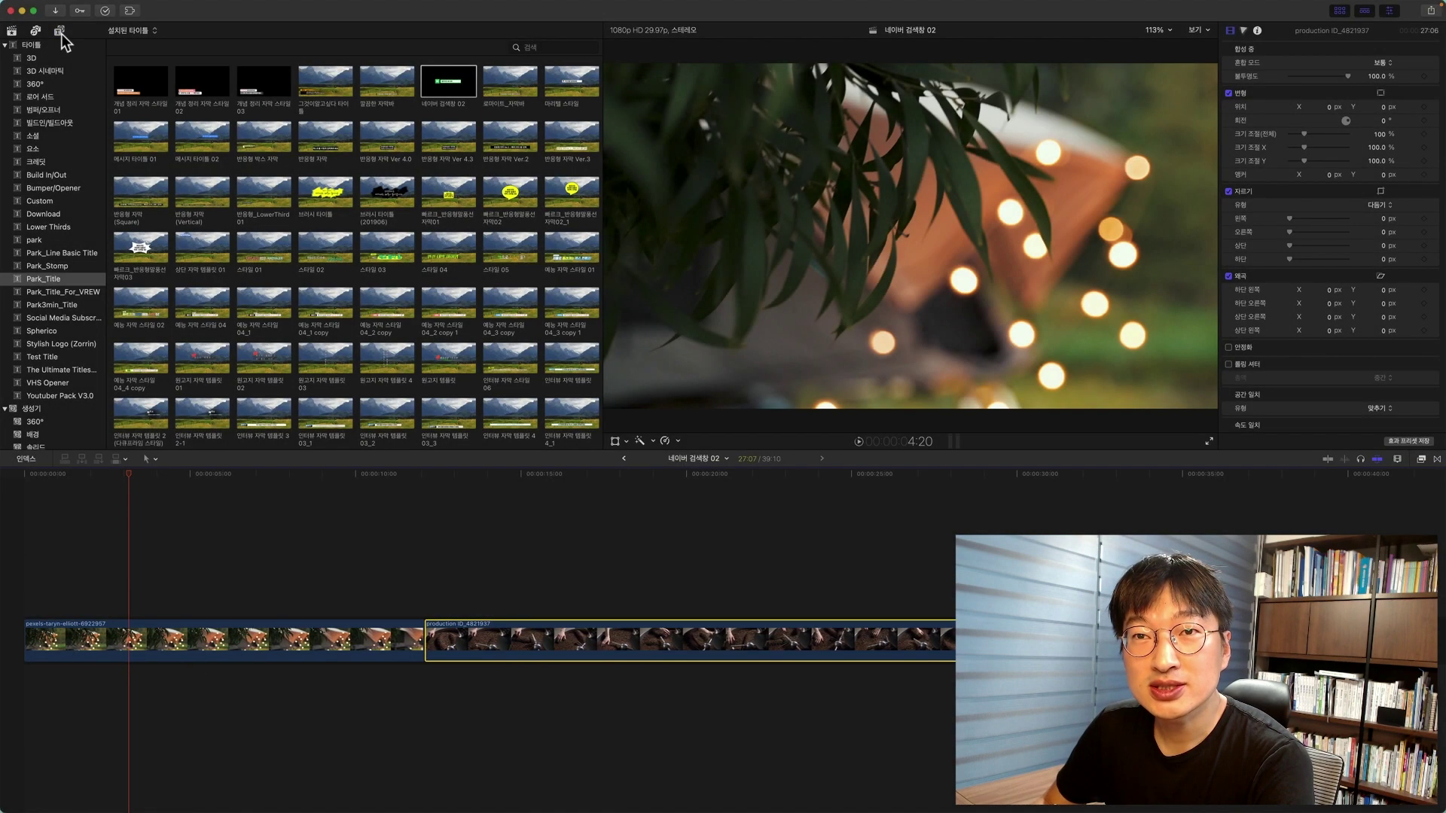
{"action": "left_click", "coordinate": [60, 34]}
{"action": "left_click", "coordinate": [60, 33]}
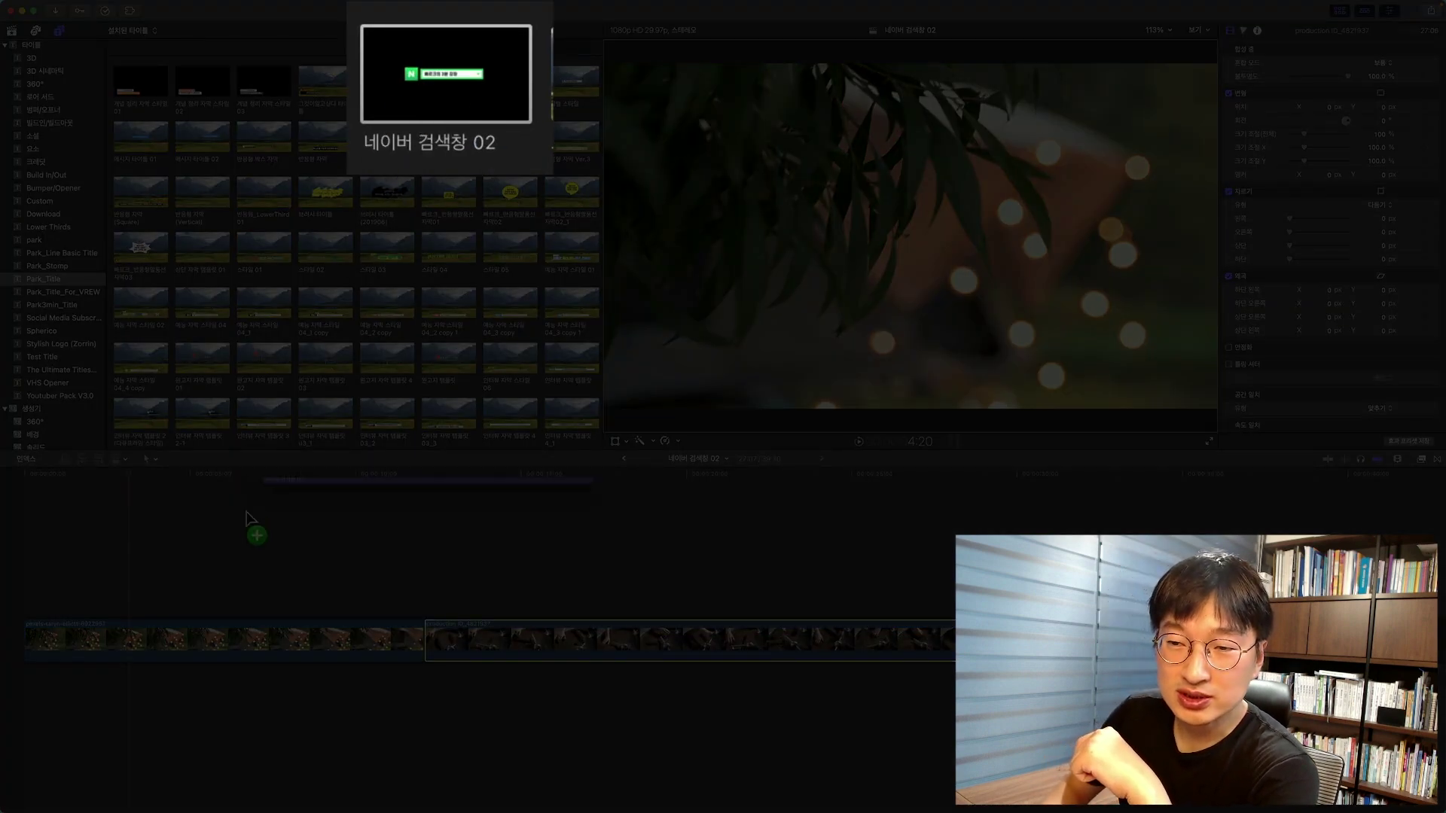
{"action": "left_click_drag", "start_coordinate": [245, 520], "coordinate": [93, 606]}
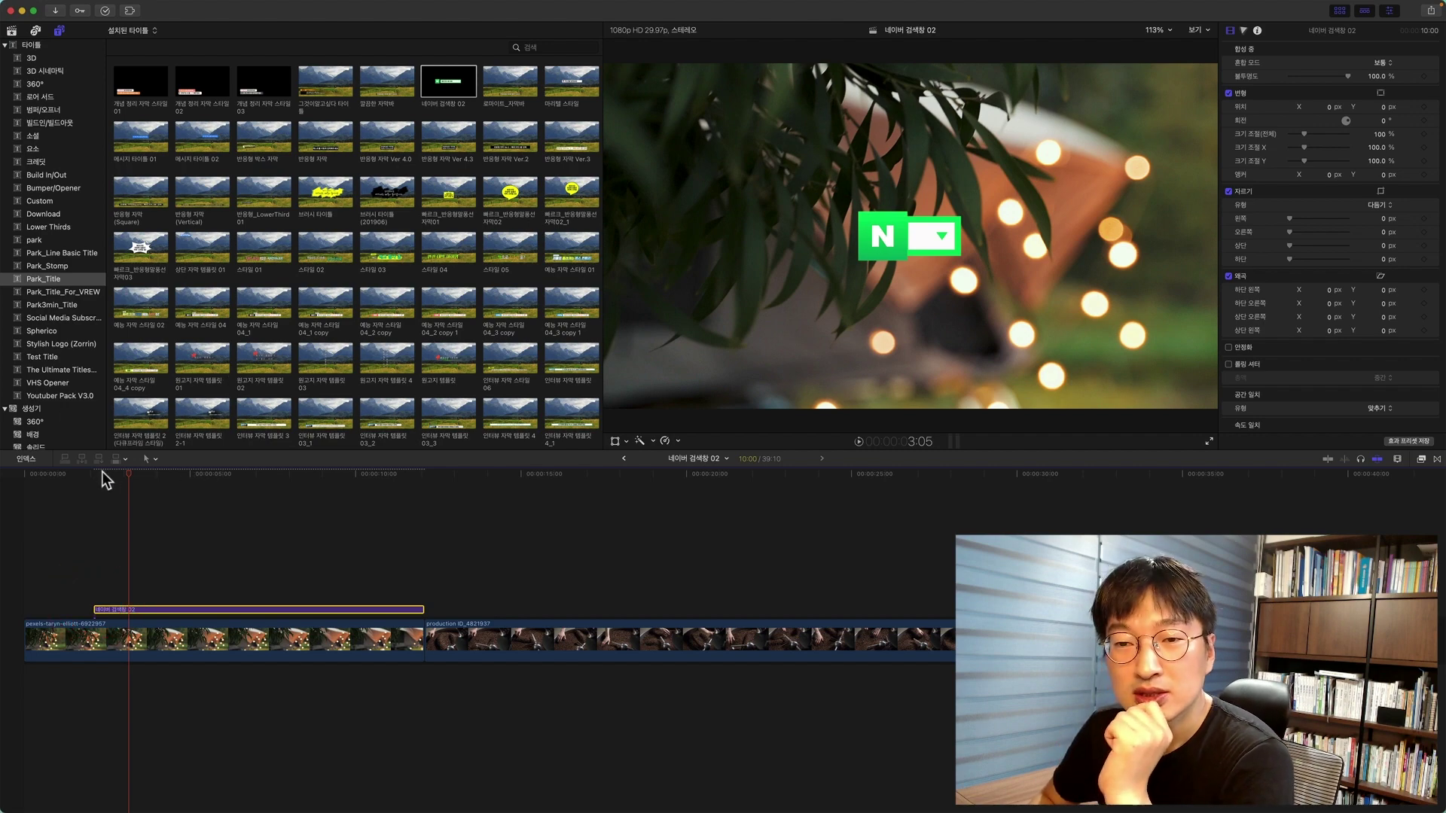
Step: Play the title from its start to preview the search bar's opening and closing animation
{"action": "left_click_drag", "start_coordinate": [102, 471], "coordinate": [92, 472]}
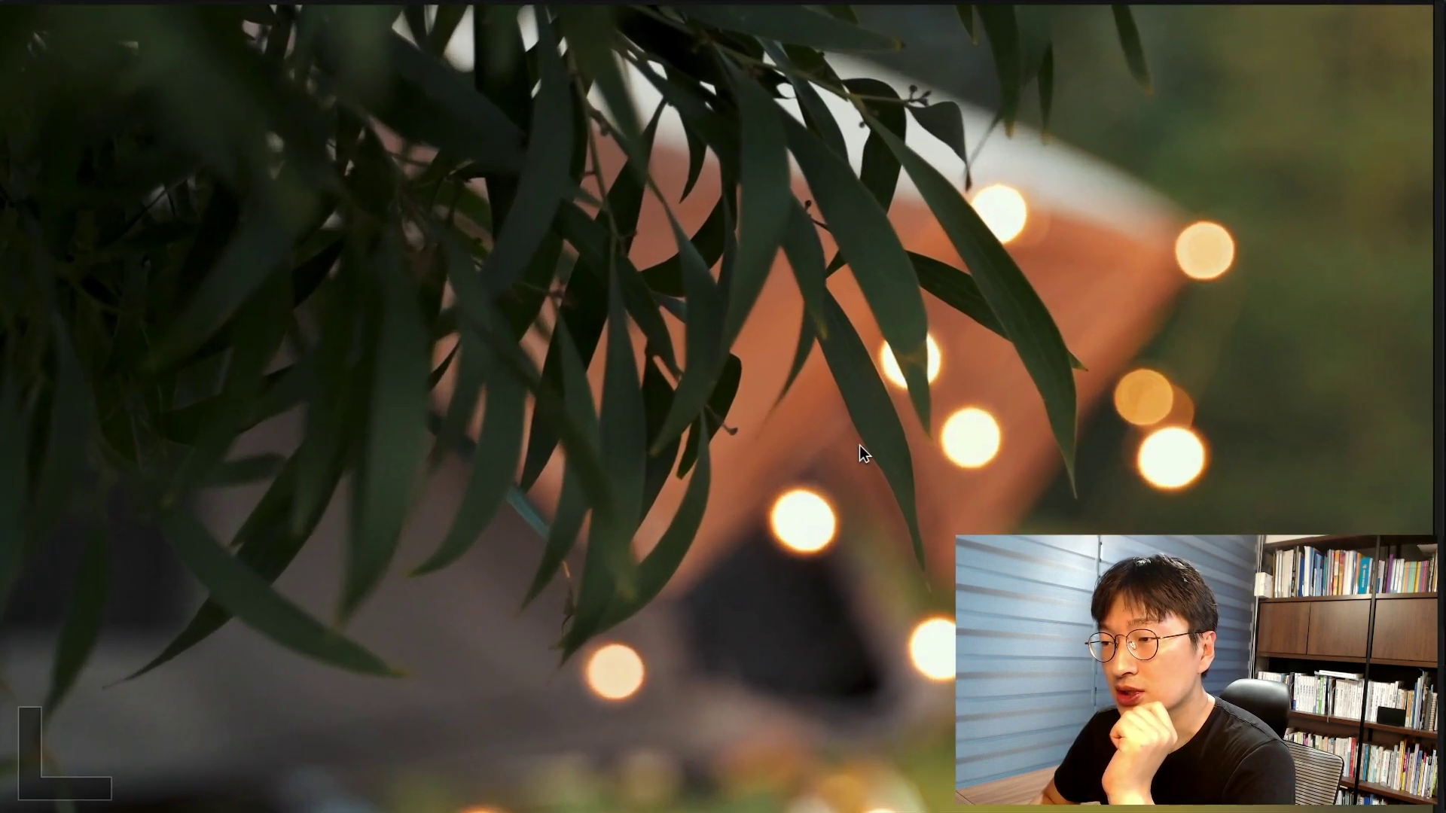
{"action": "left_click", "coordinate": [976, 250]}
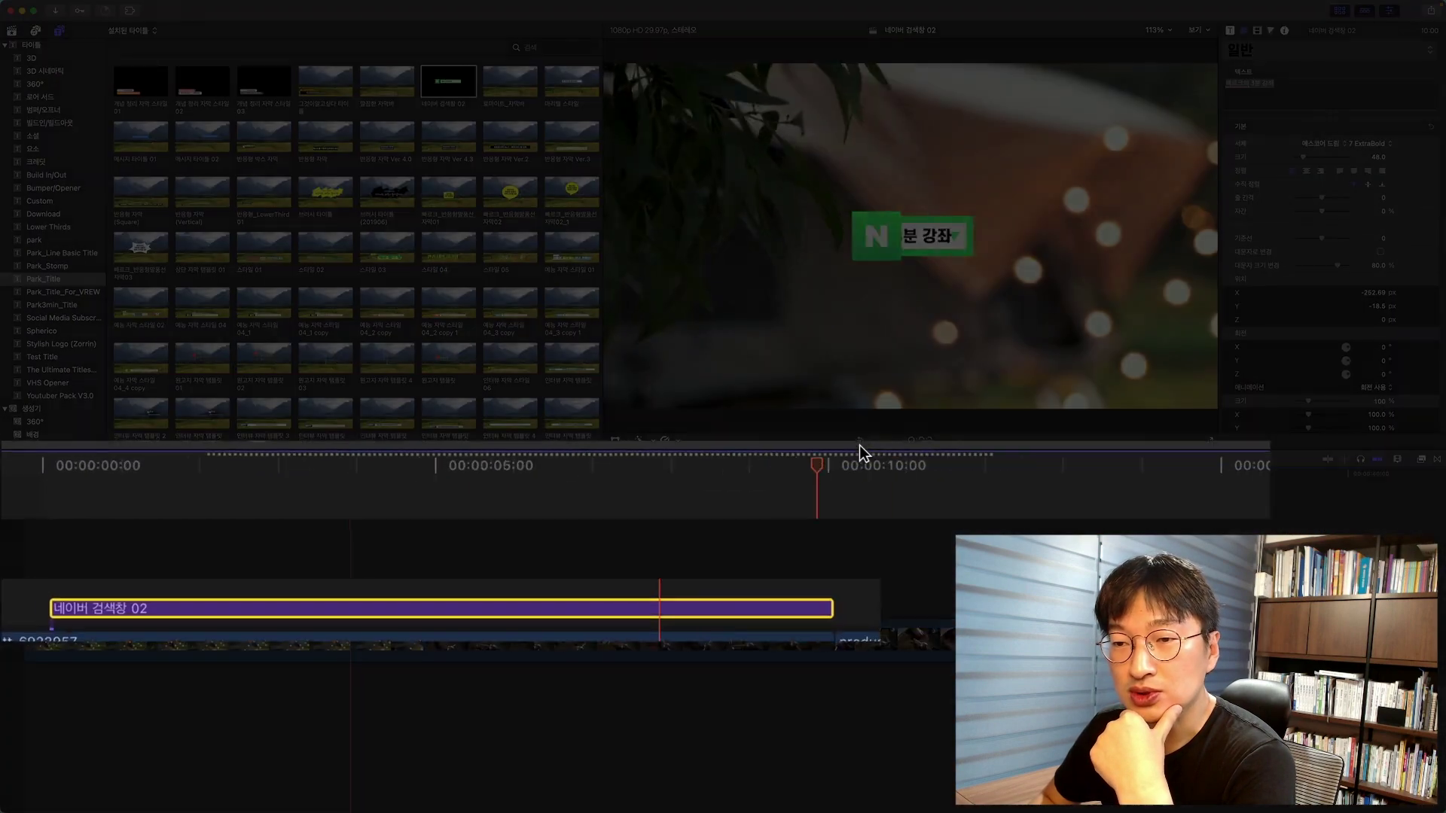
{"action": "left_click", "coordinate": [861, 445]}
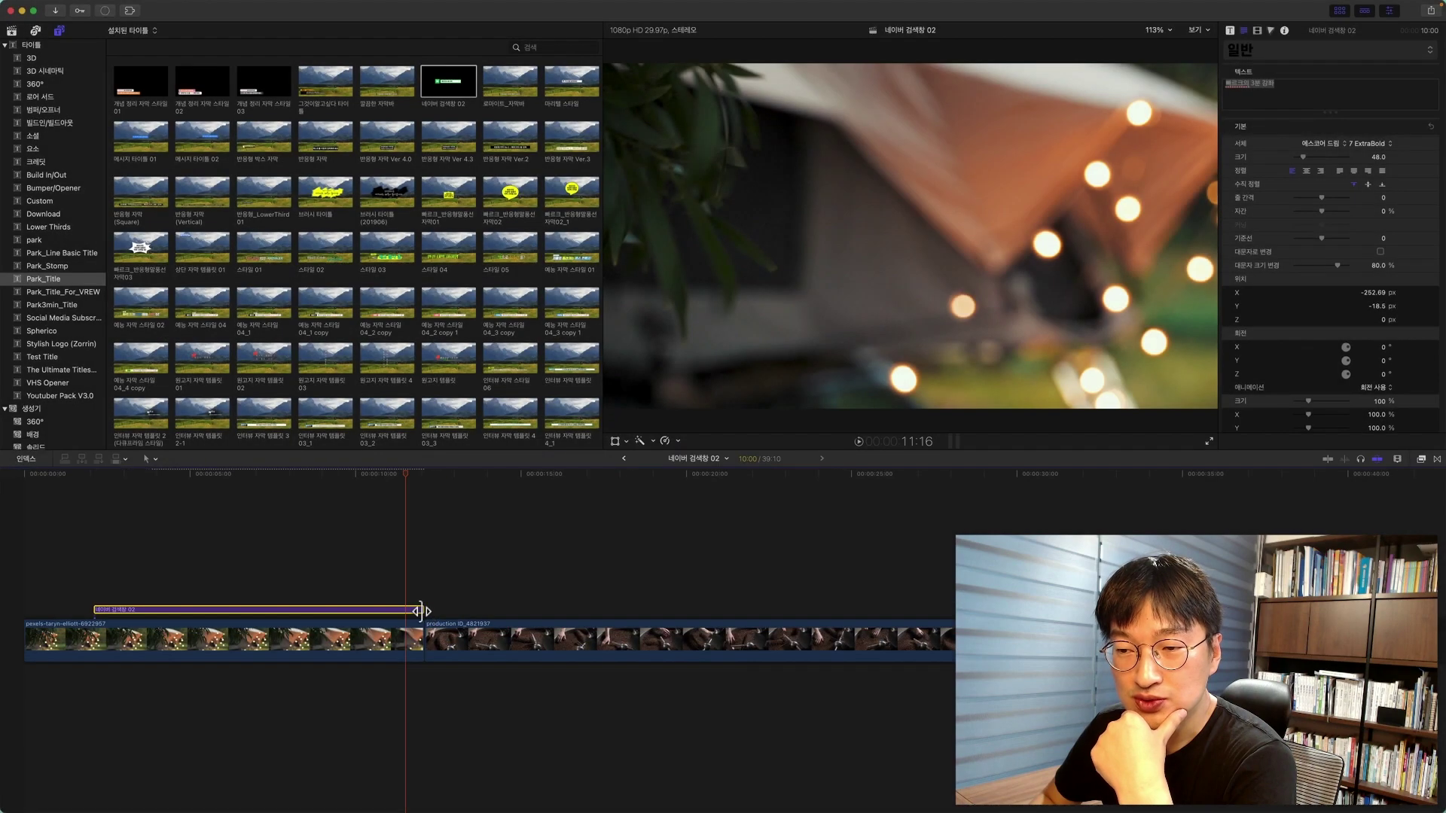
Step: Shorten the title clip to 6:26, starting about 5 seconds into the timeline, and play it from its start
{"action": "left_click_drag", "start_coordinate": [421, 611], "coordinate": [383, 610]}
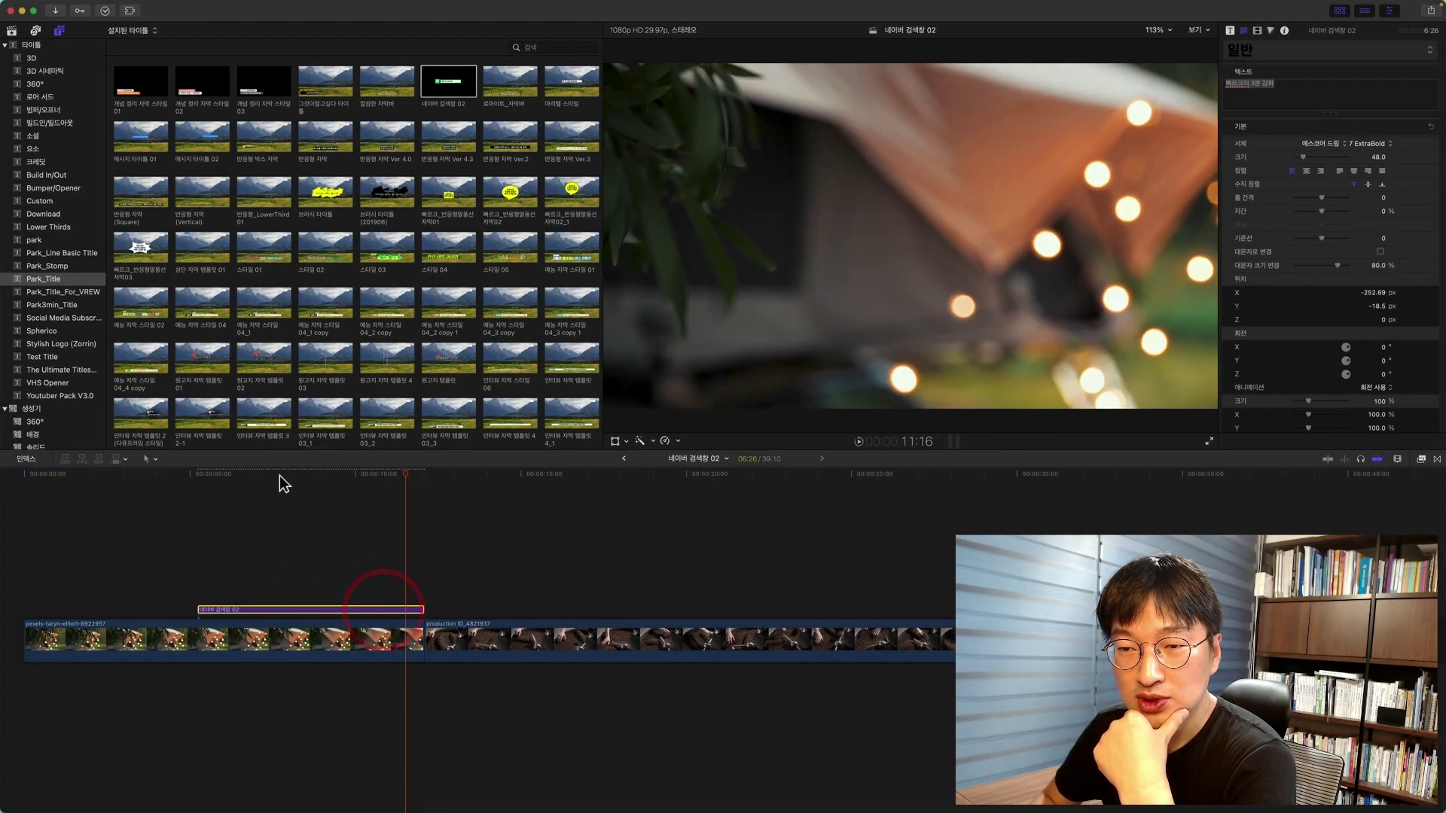
{"action": "left_click_drag", "start_coordinate": [265, 474], "coordinate": [197, 473]}
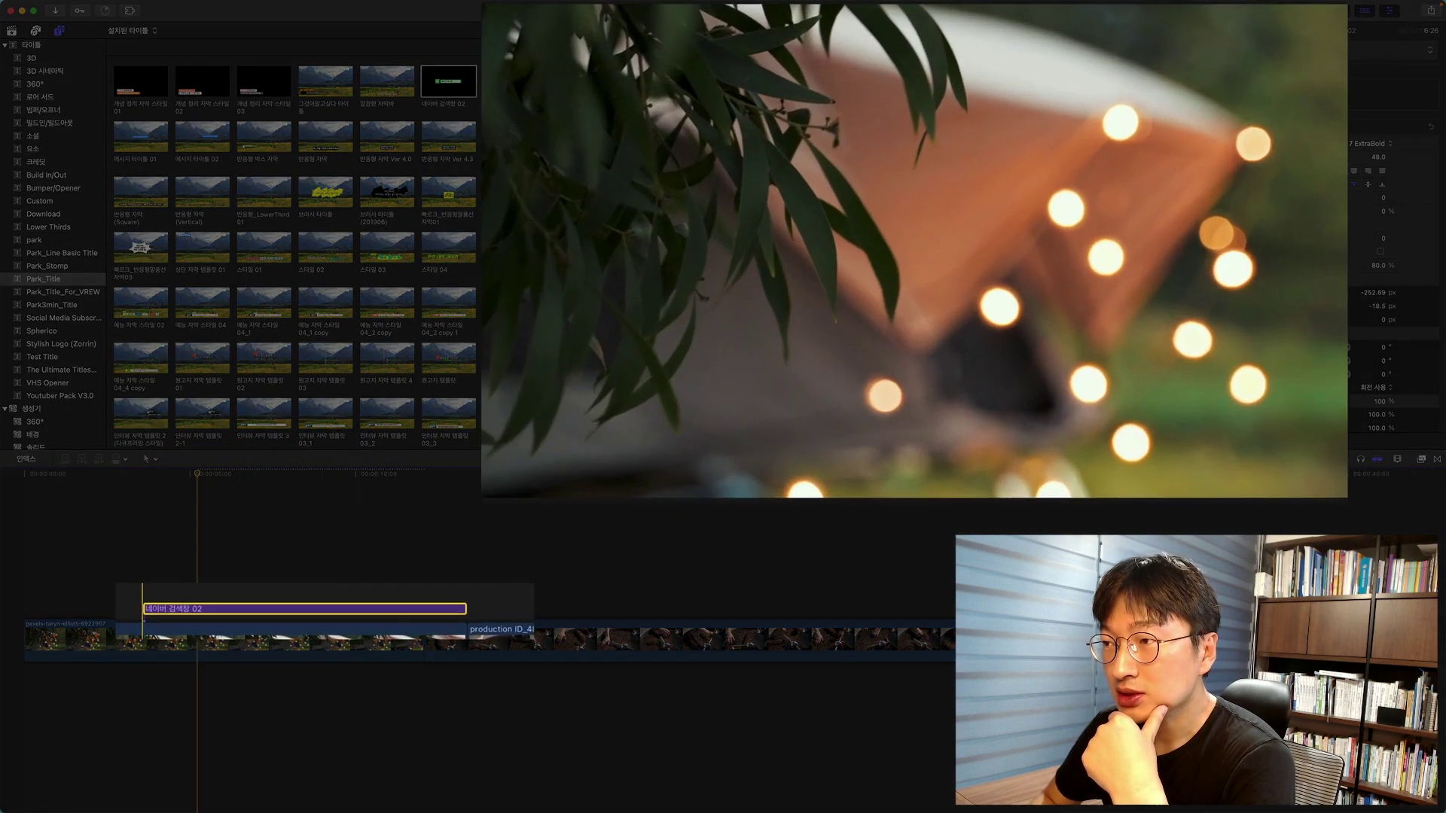
{"action": "key", "text": "space"}
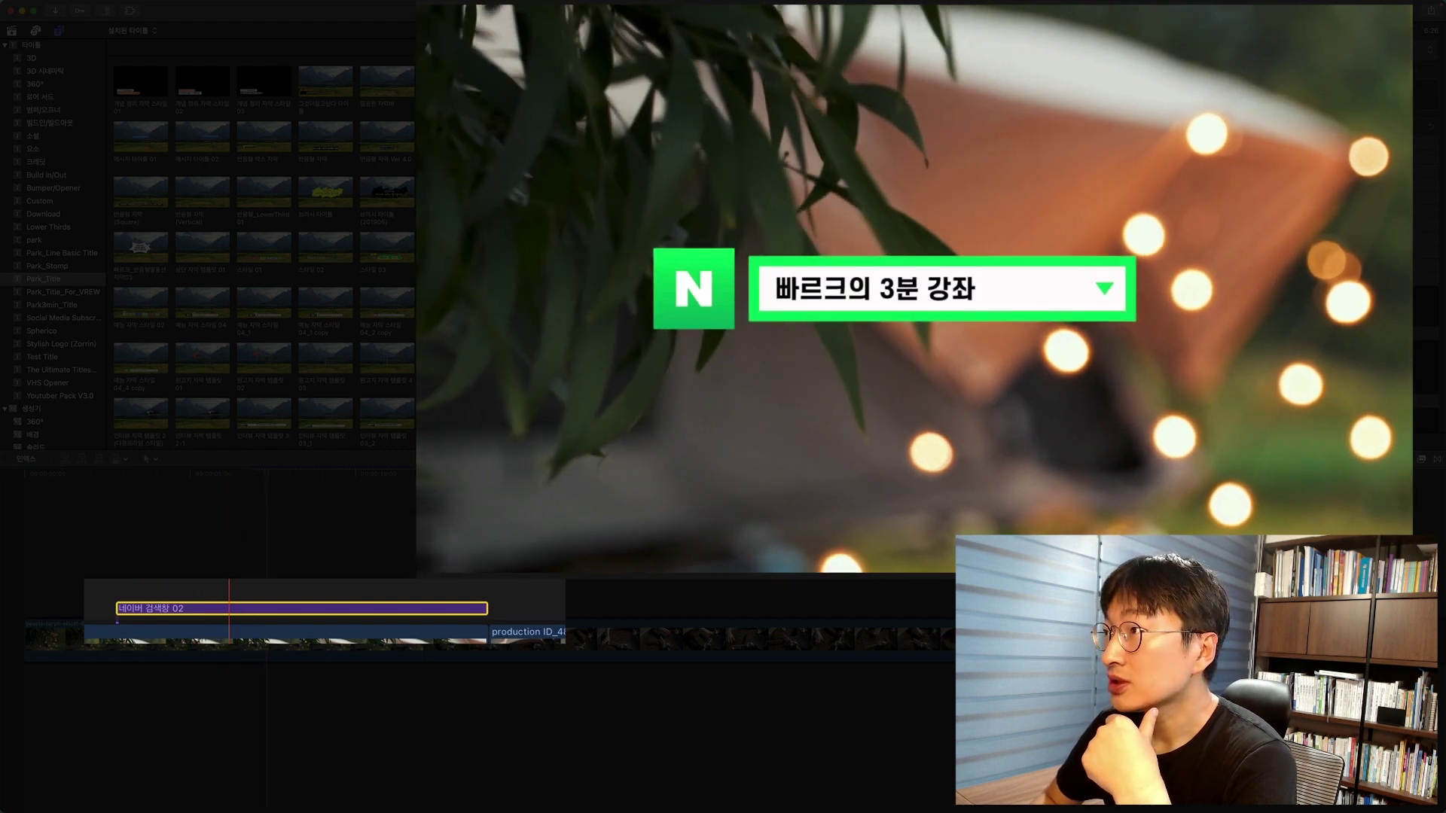
Step: Replace the search bar title's text with 감성캠핑
{"action": "key", "text": "super+1"}
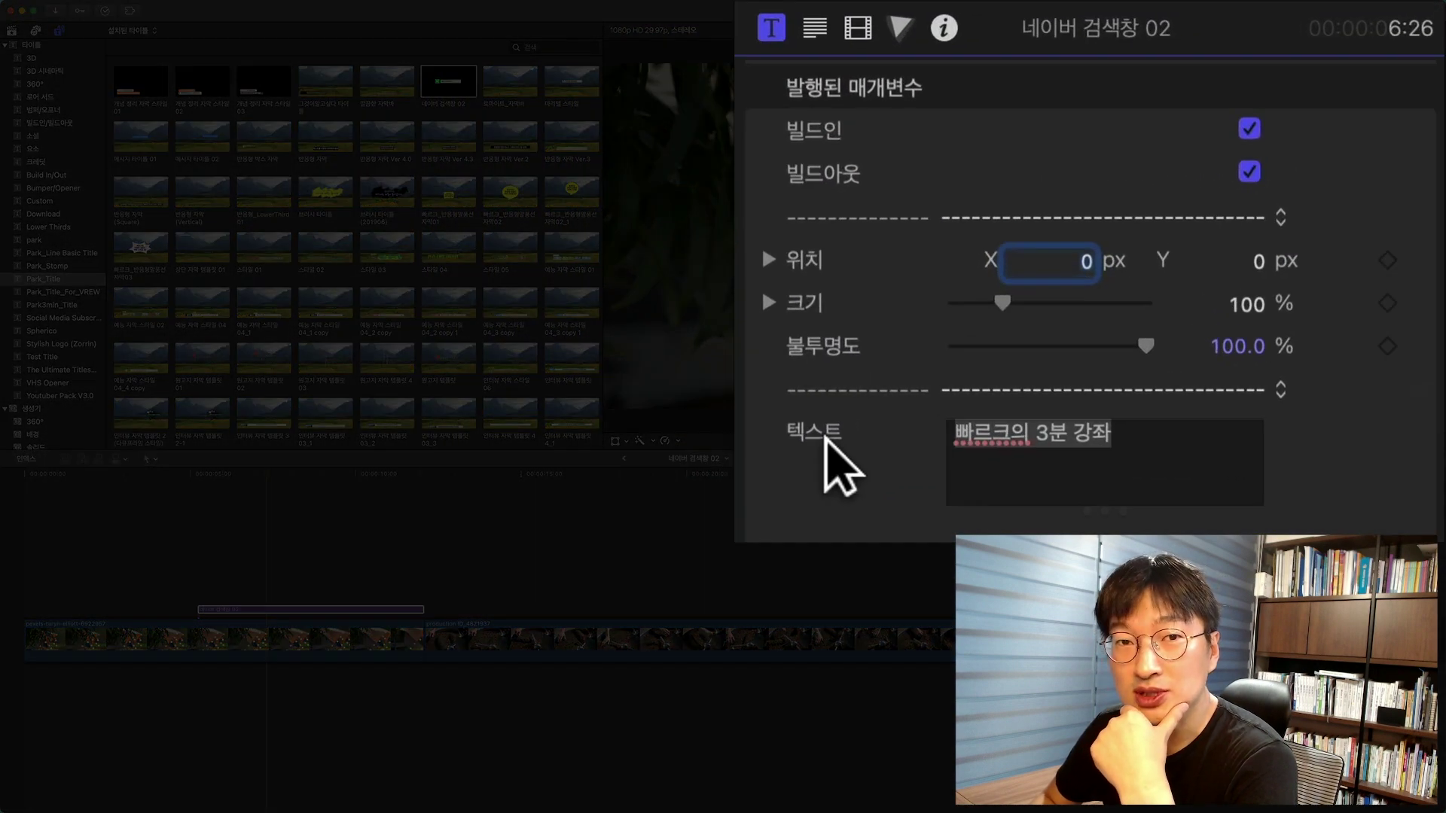
{"action": "left_click", "coordinate": [1160, 436]}
{"action": "key", "text": "super+a"}
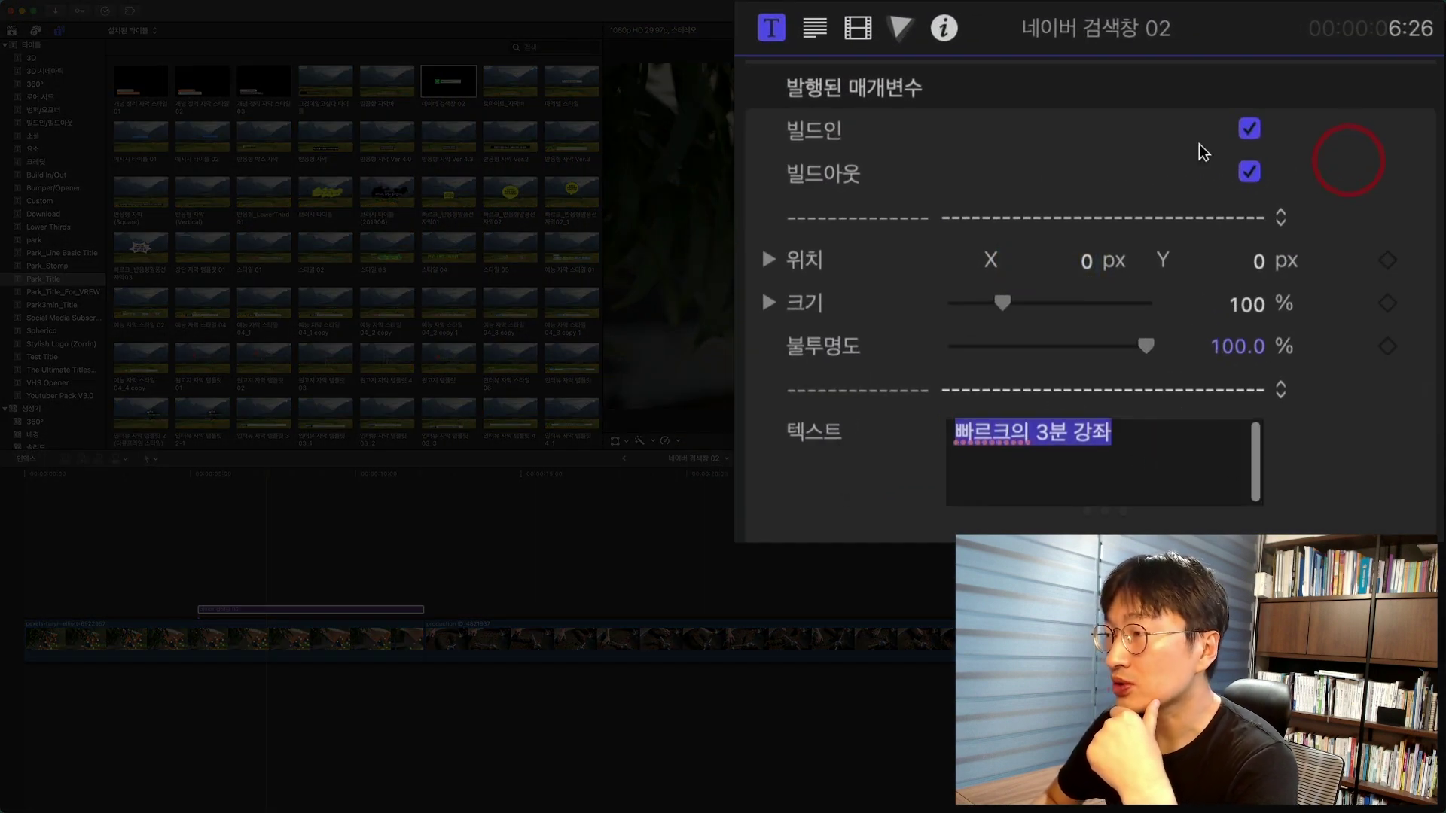
{"action": "type", "text": "r"}
{"action": "key", "text": "BackSpace"}
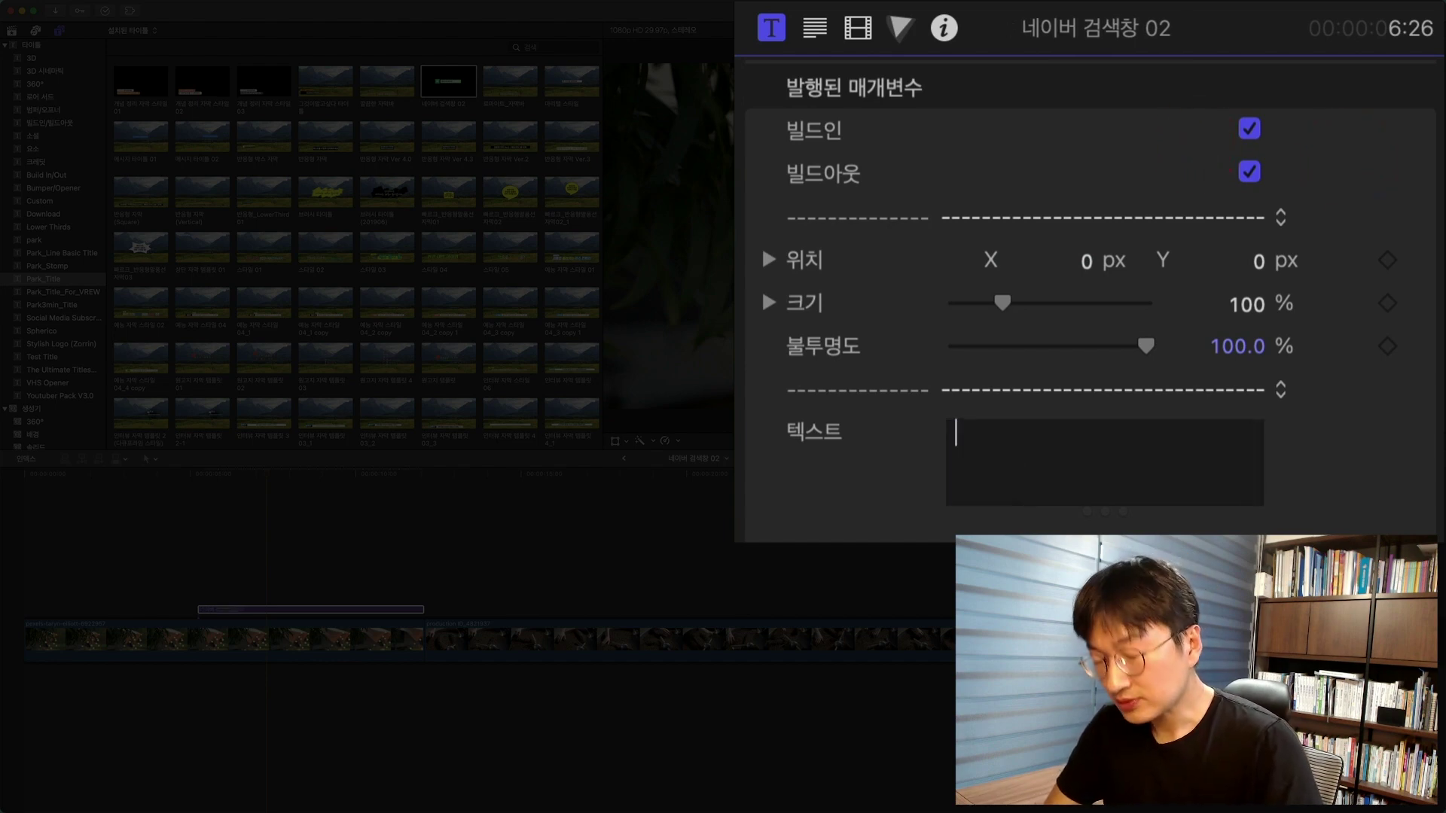
{"action": "type", "text": "z"}
{"action": "key", "text": "BackSpace"}
{"action": "type", "text": "감"}
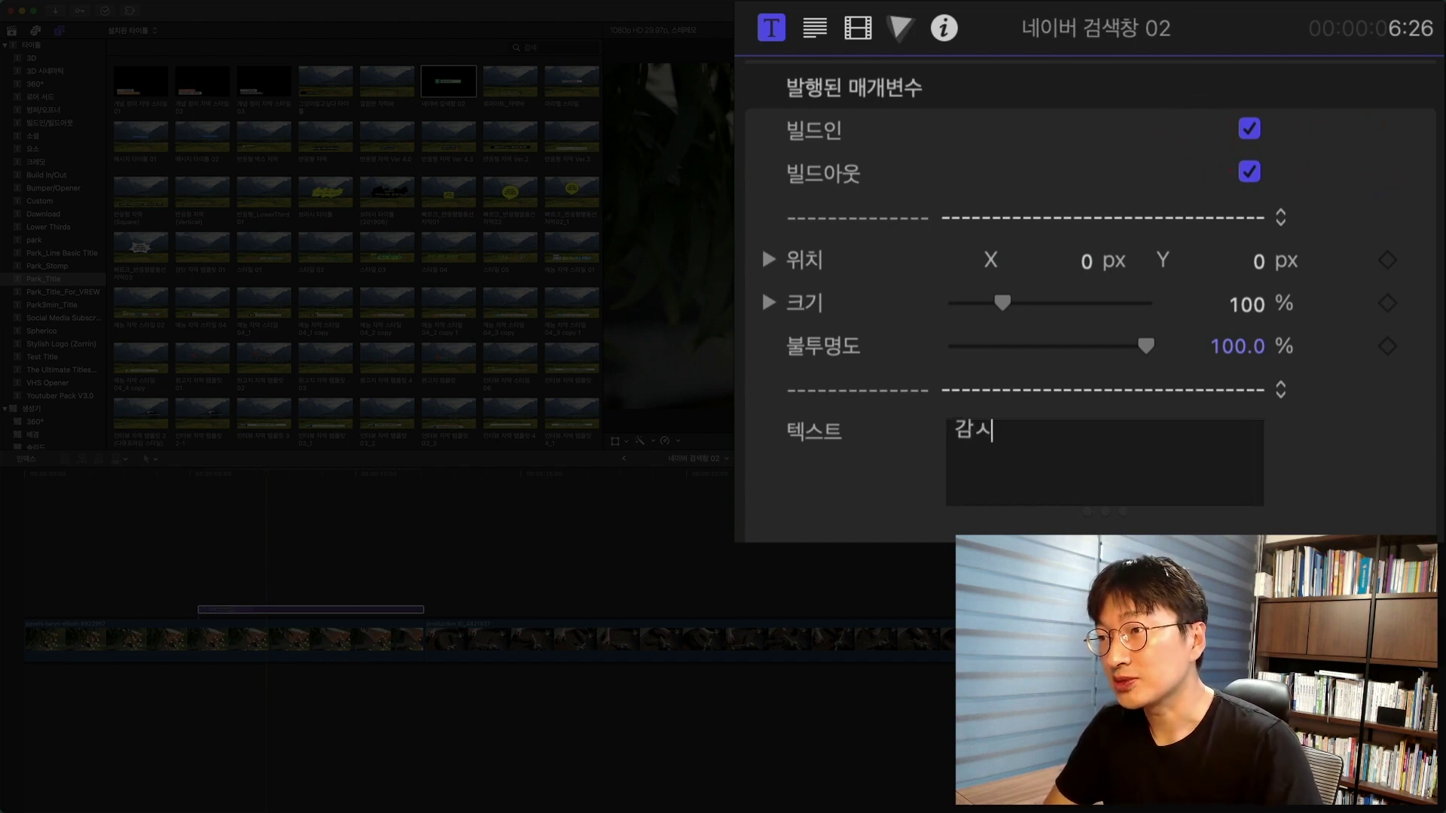
{"action": "type", "text": "성캠"}
{"action": "type", "text": "핌"}
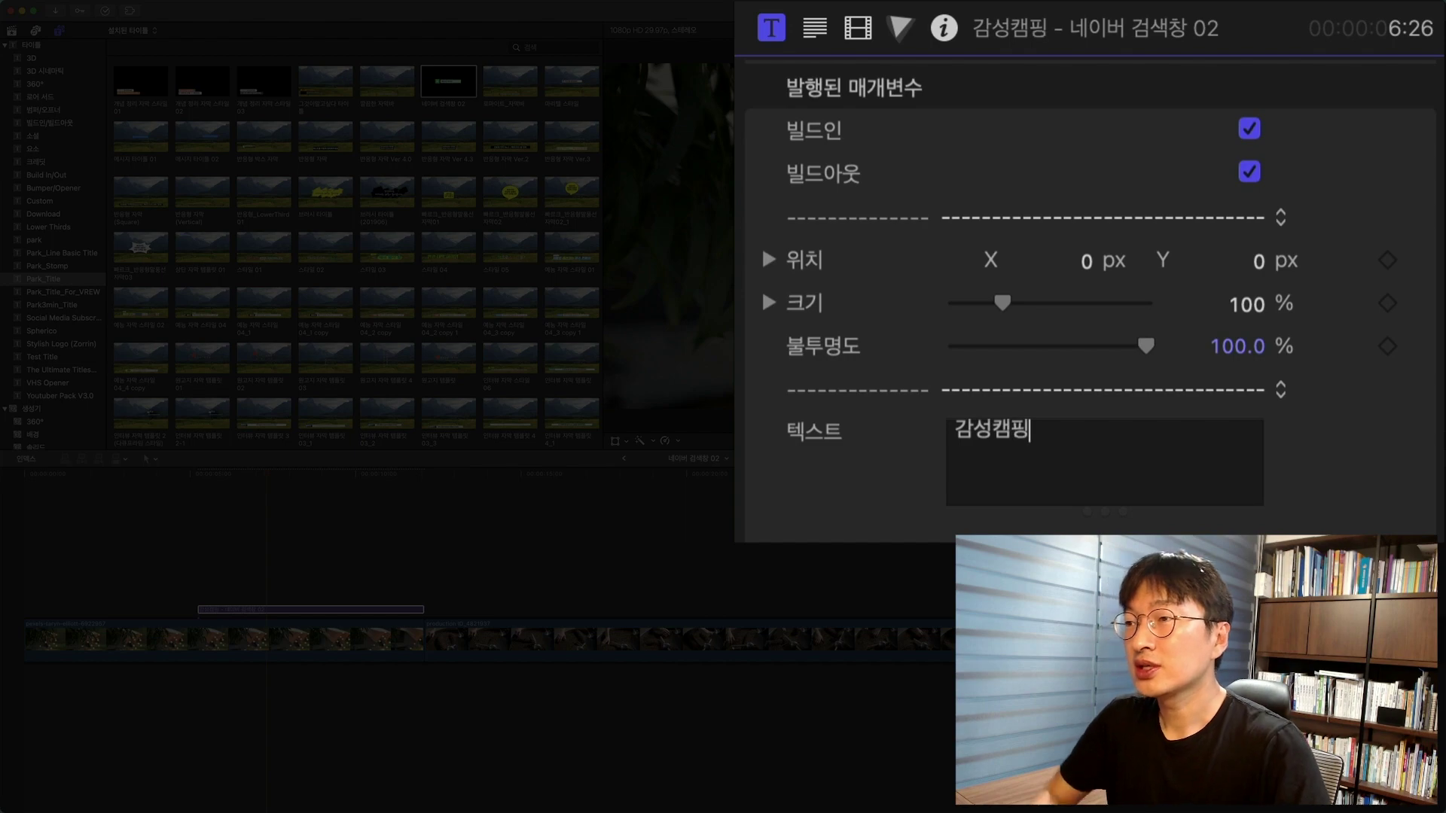
Step: Play the title from its beginning to check the animation with the new text
{"action": "left_click", "coordinate": [194, 475]}
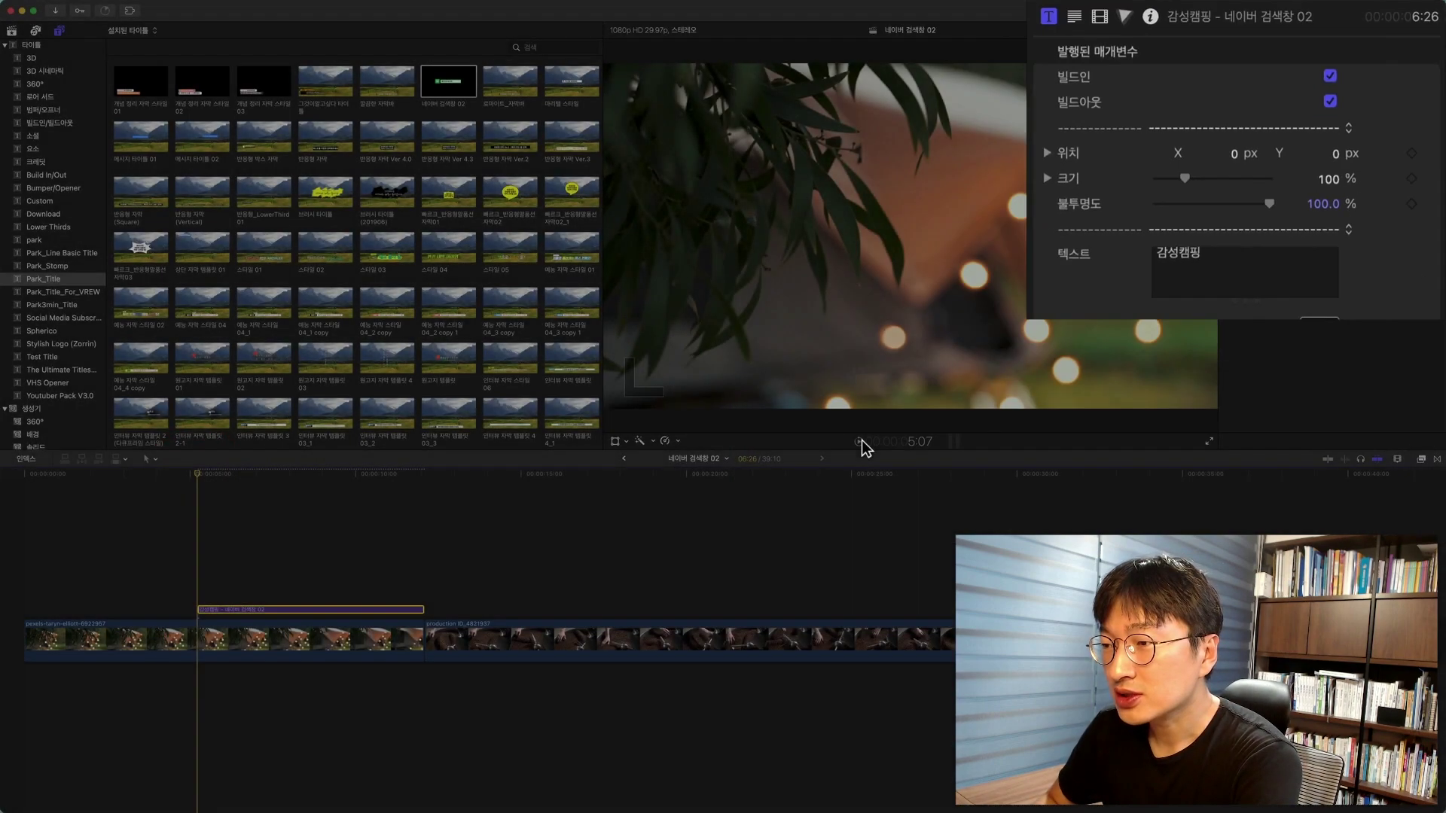
{"action": "left_click", "coordinate": [862, 440]}
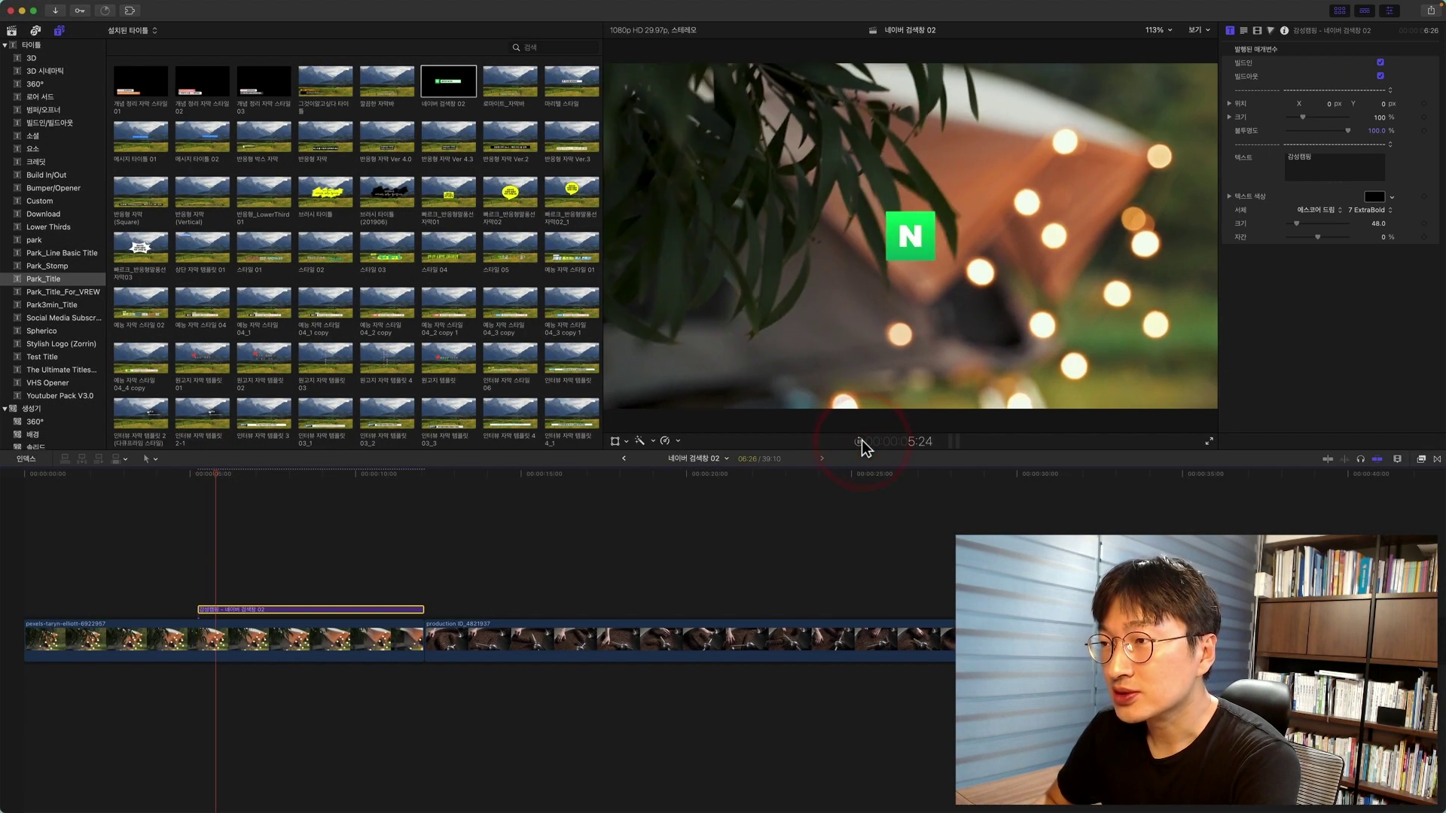
{"action": "left_click", "coordinate": [862, 440]}
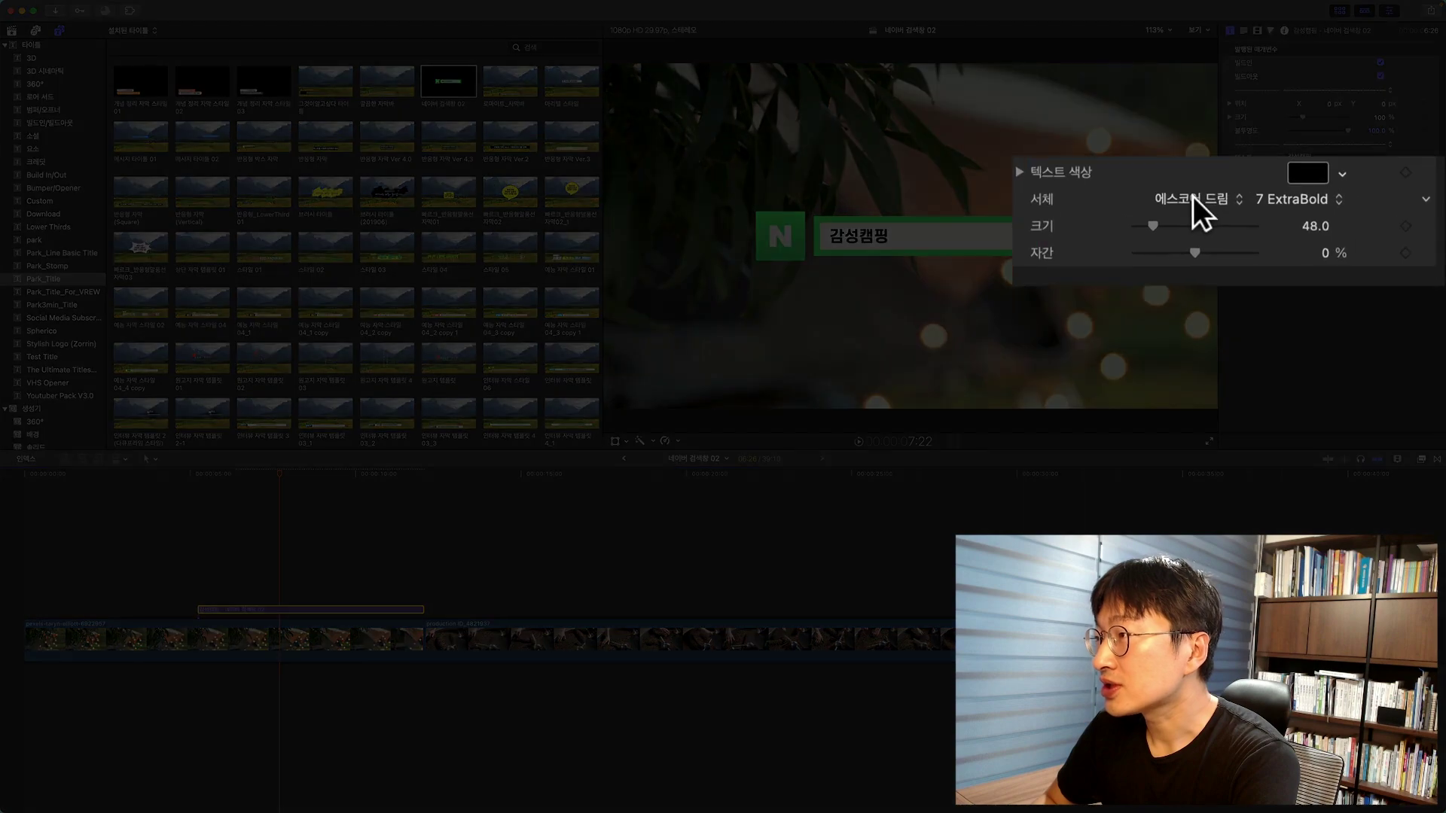
Step: Try other typefaces on the title text and set its font to 배스킨라빈스 B
{"action": "left_click", "coordinate": [1316, 209]}
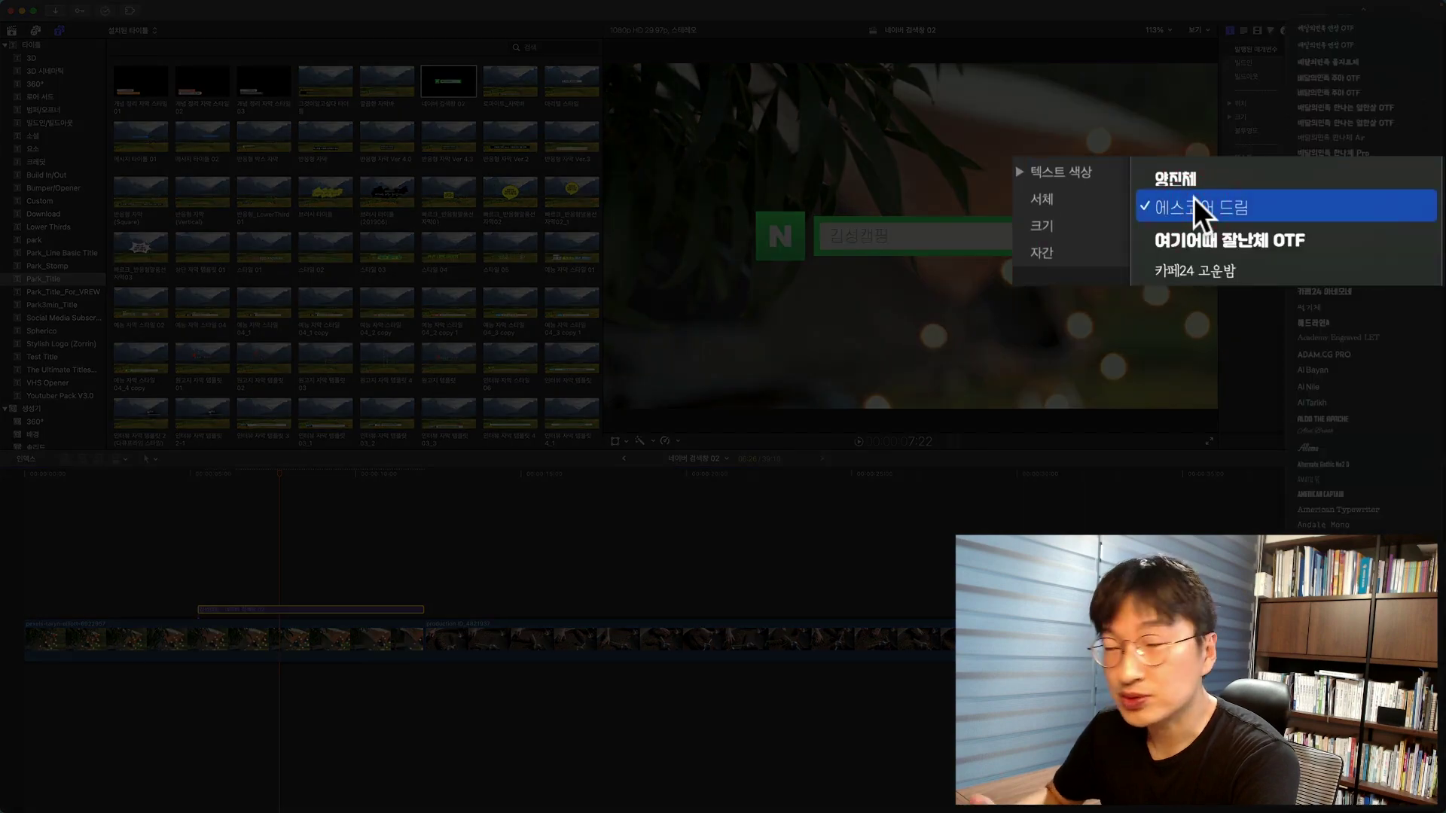
{"action": "scroll", "coordinate": [1317, 209], "scroll_direction": "up", "scroll_amount": 5}
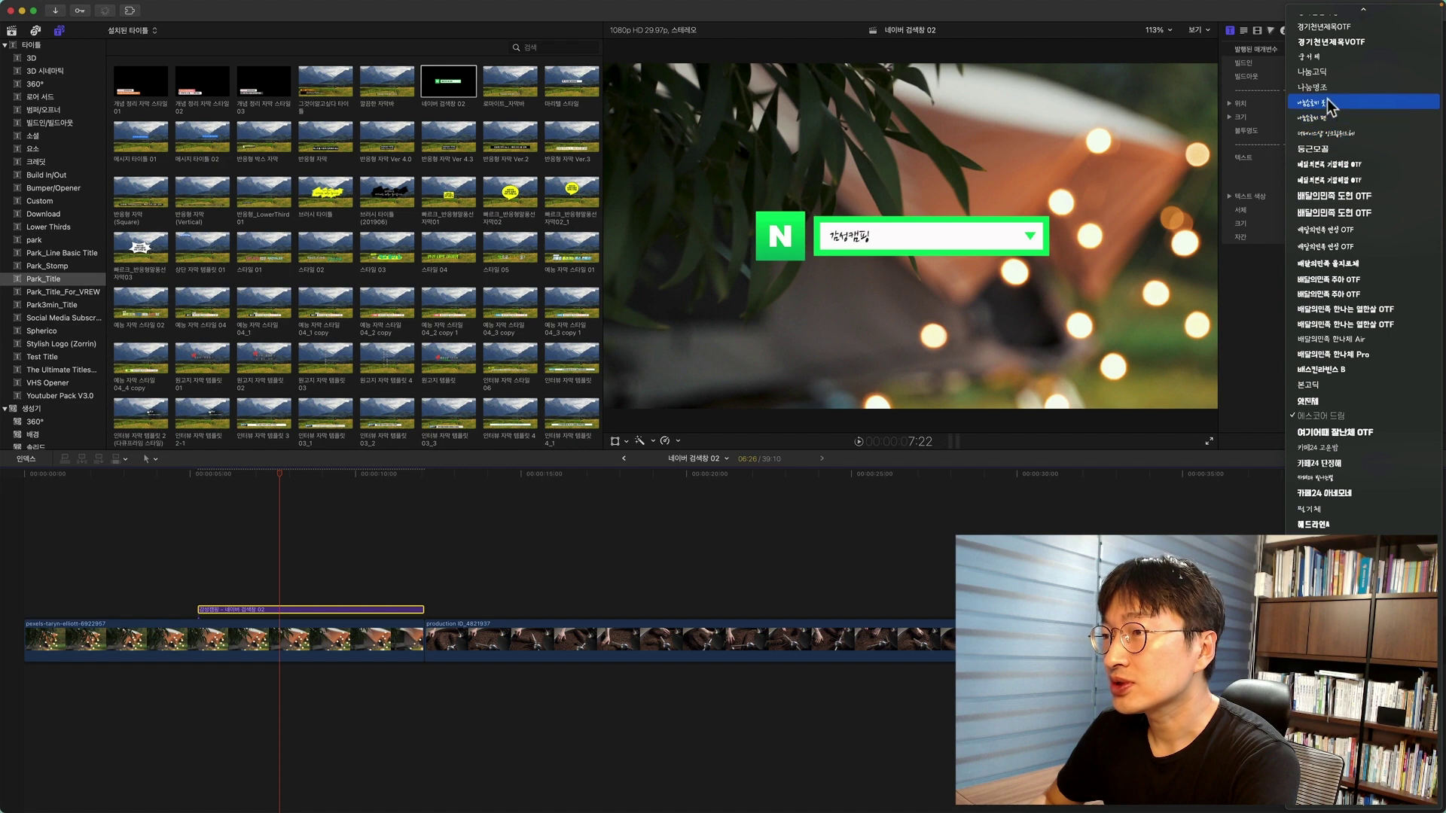
{"action": "left_click", "coordinate": [1339, 39]}
{"action": "left_click", "coordinate": [1298, 212]}
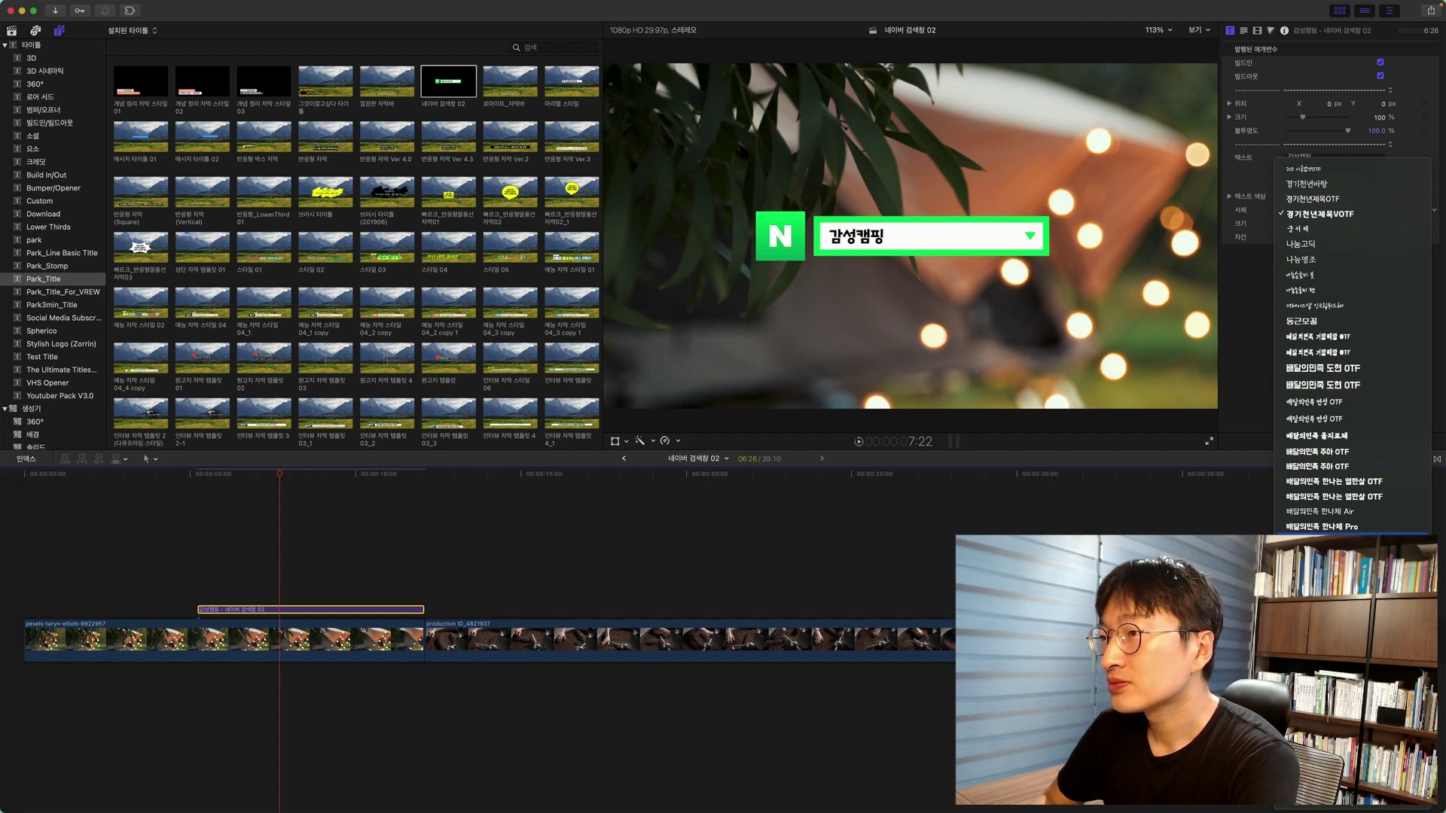
{"action": "left_click", "coordinate": [1327, 500]}
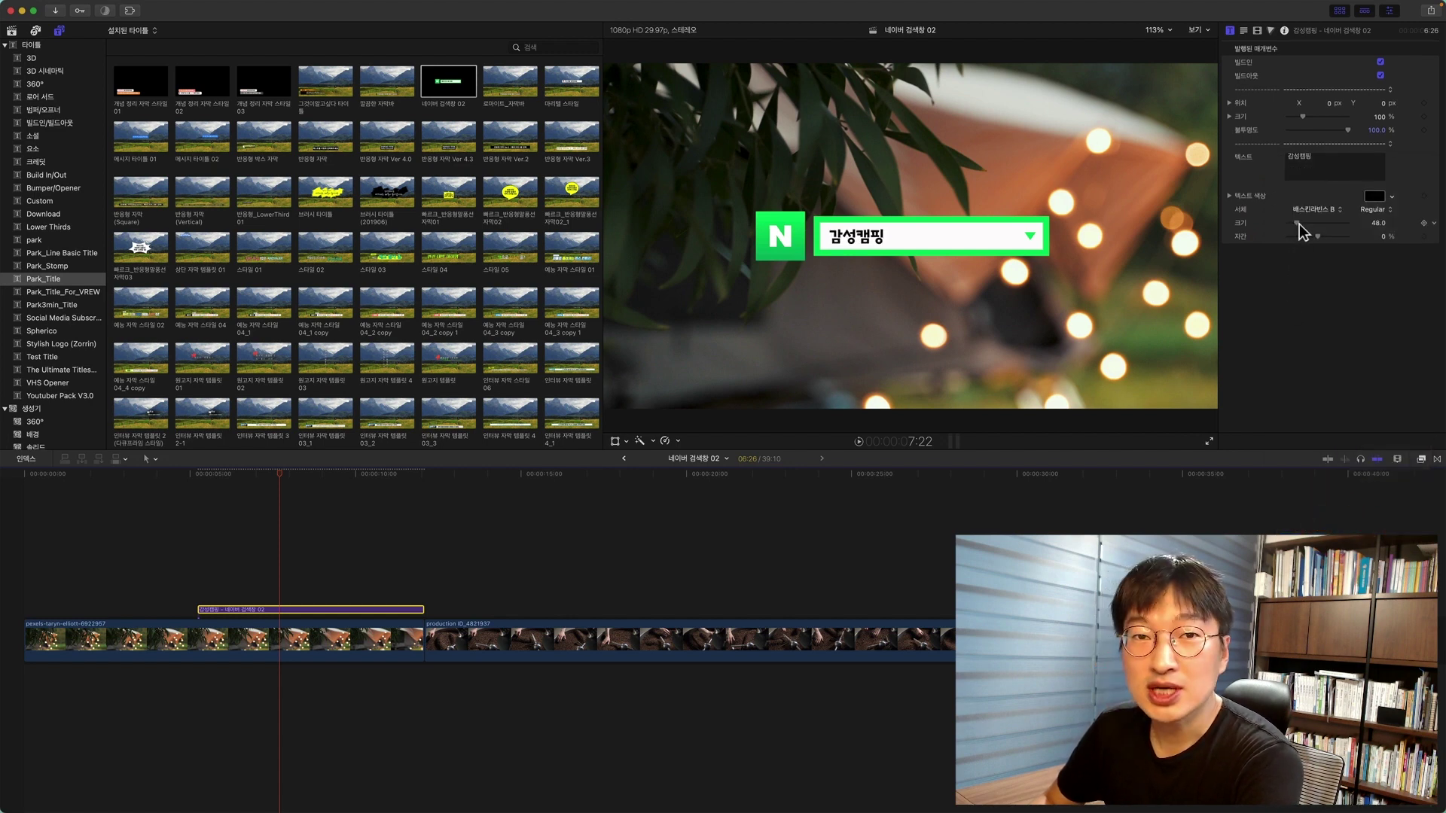
Step: Set the title's text size to 56, move the text to the middle of the search bar, and scrub through the result
{"action": "left_click_drag", "start_coordinate": [1298, 224], "coordinate": [1301, 224]}
{"action": "left_click_drag", "start_coordinate": [1140, 228], "coordinate": [1138, 228]}
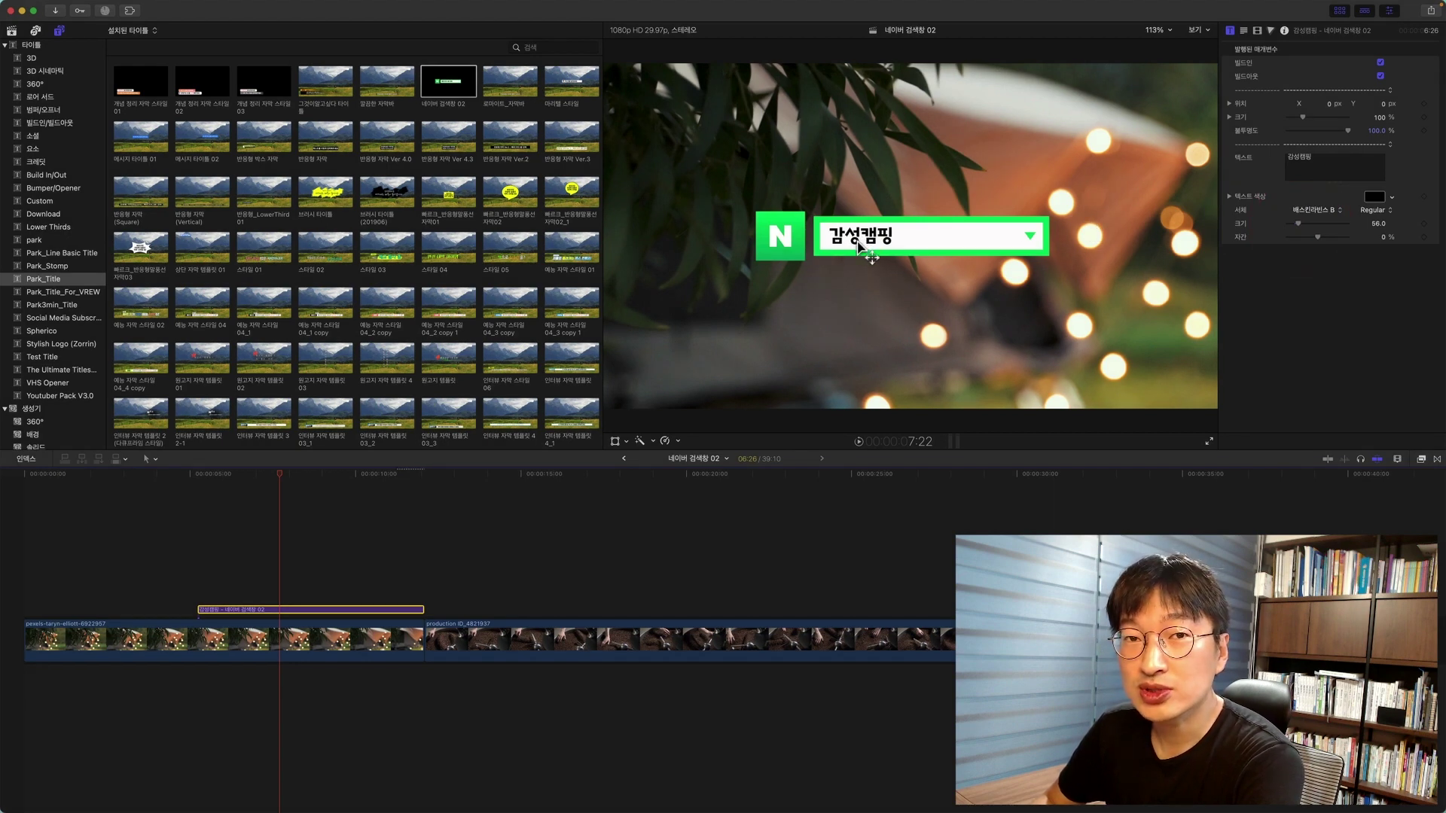
{"action": "left_click_drag", "start_coordinate": [858, 245], "coordinate": [920, 248]}
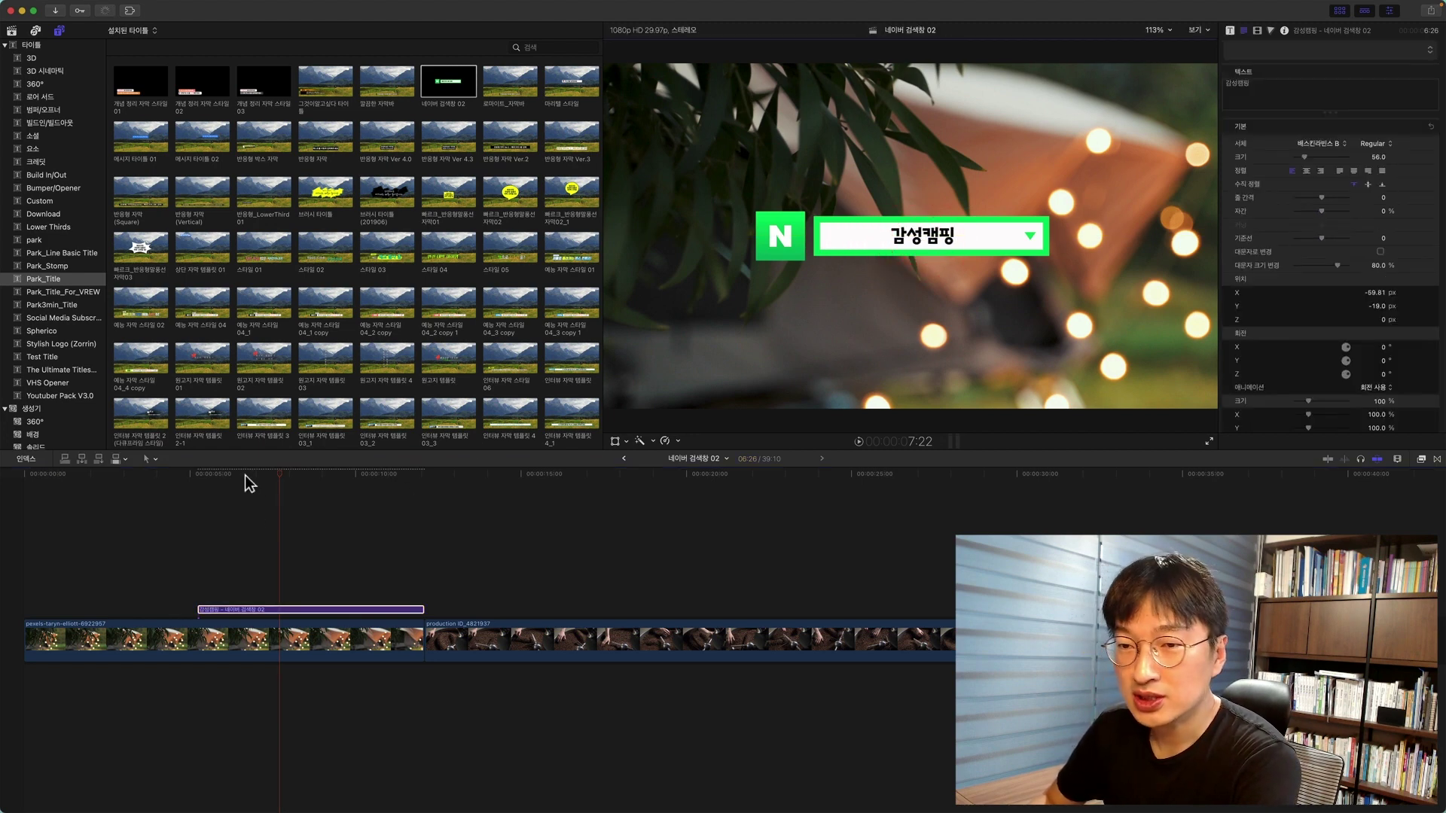
{"action": "left_click", "coordinate": [227, 474]}
{"action": "left_click_drag", "start_coordinate": [228, 474], "coordinate": [277, 477]}
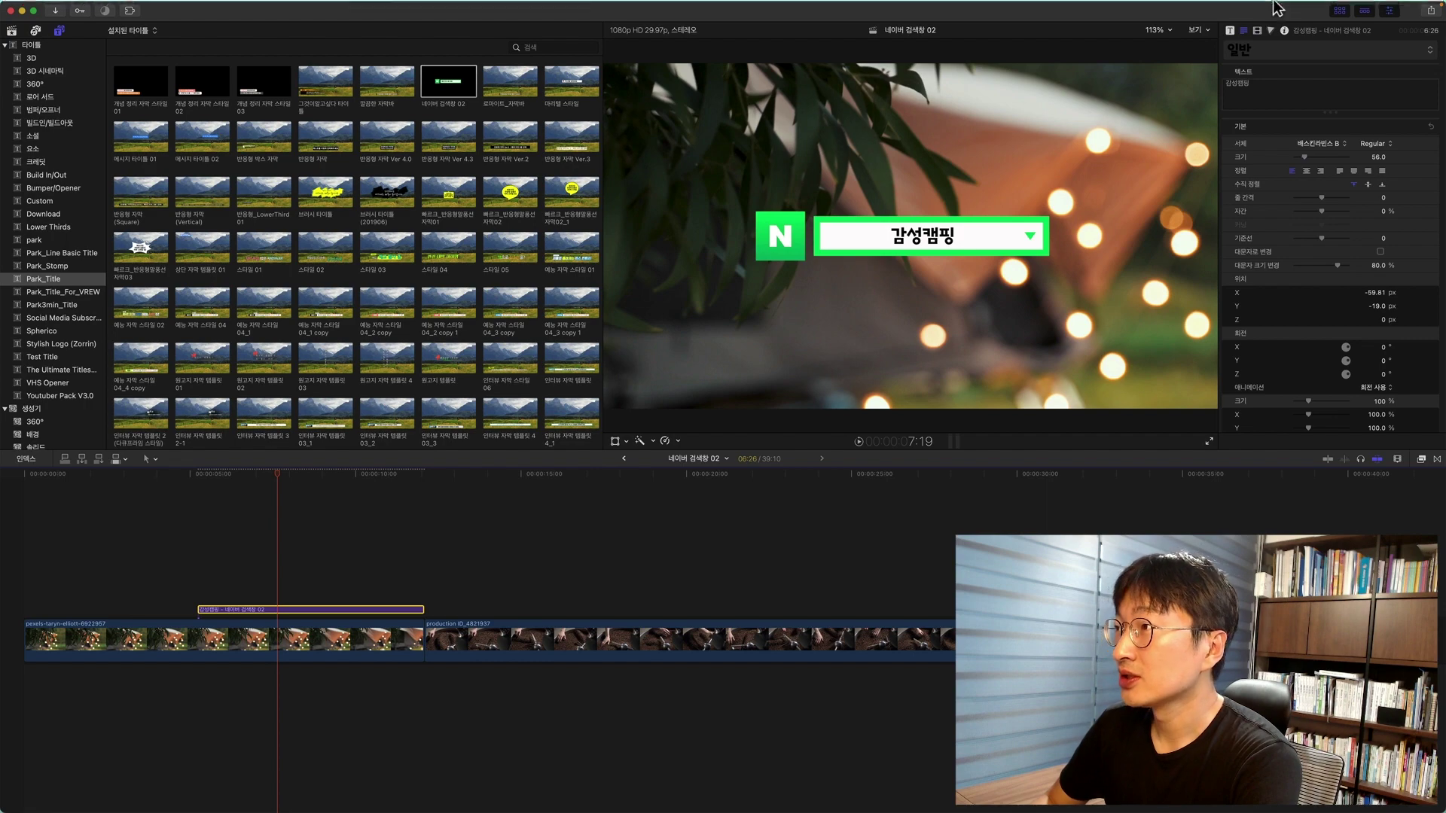
Step: Turn off the title's build-in and build-out (빌드인, 빌드아웃) animations, previewing it in the timeline
{"action": "left_click", "coordinate": [1231, 32]}
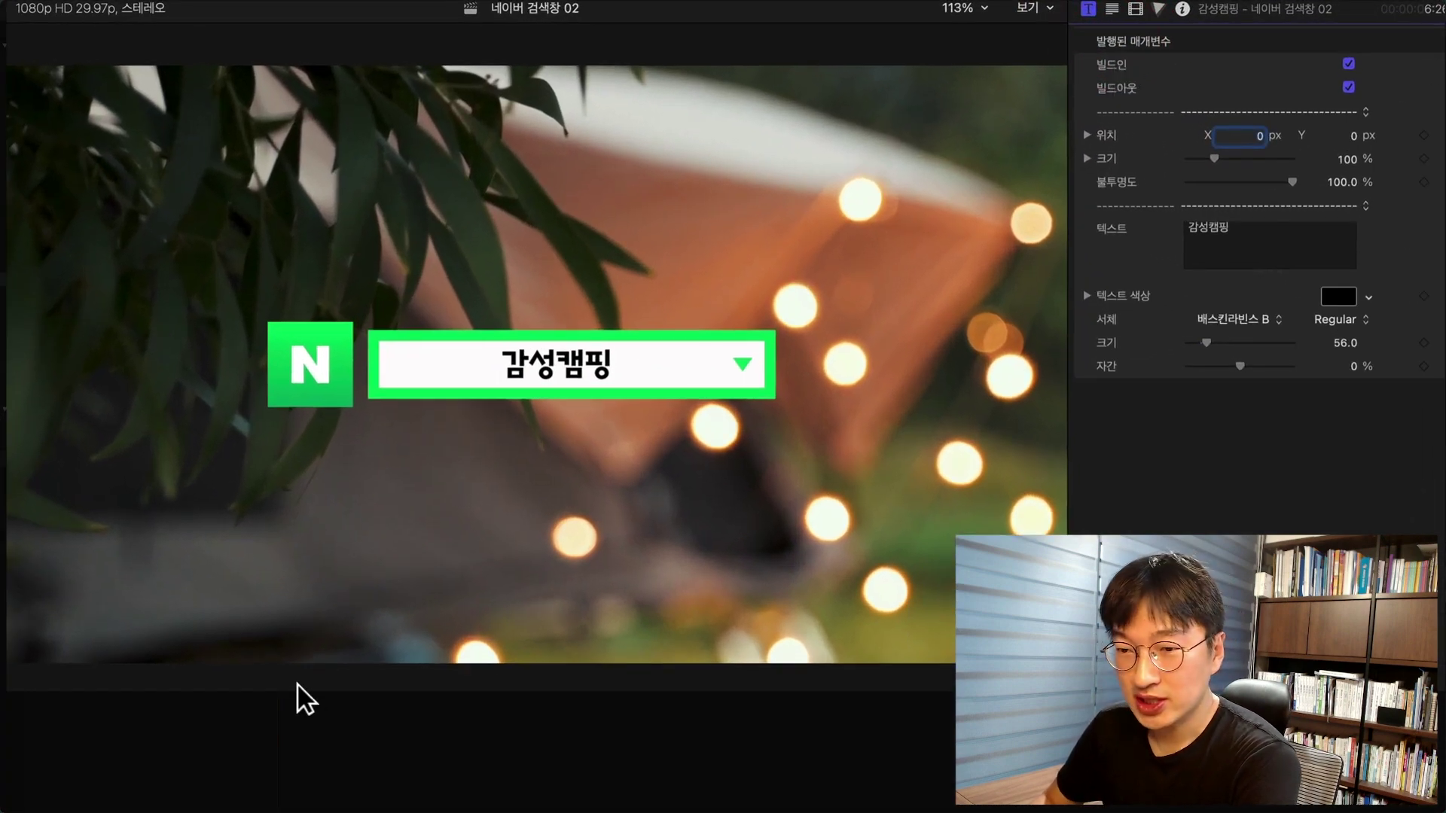
{"action": "left_click", "coordinate": [213, 481]}
{"action": "key", "text": "space"}
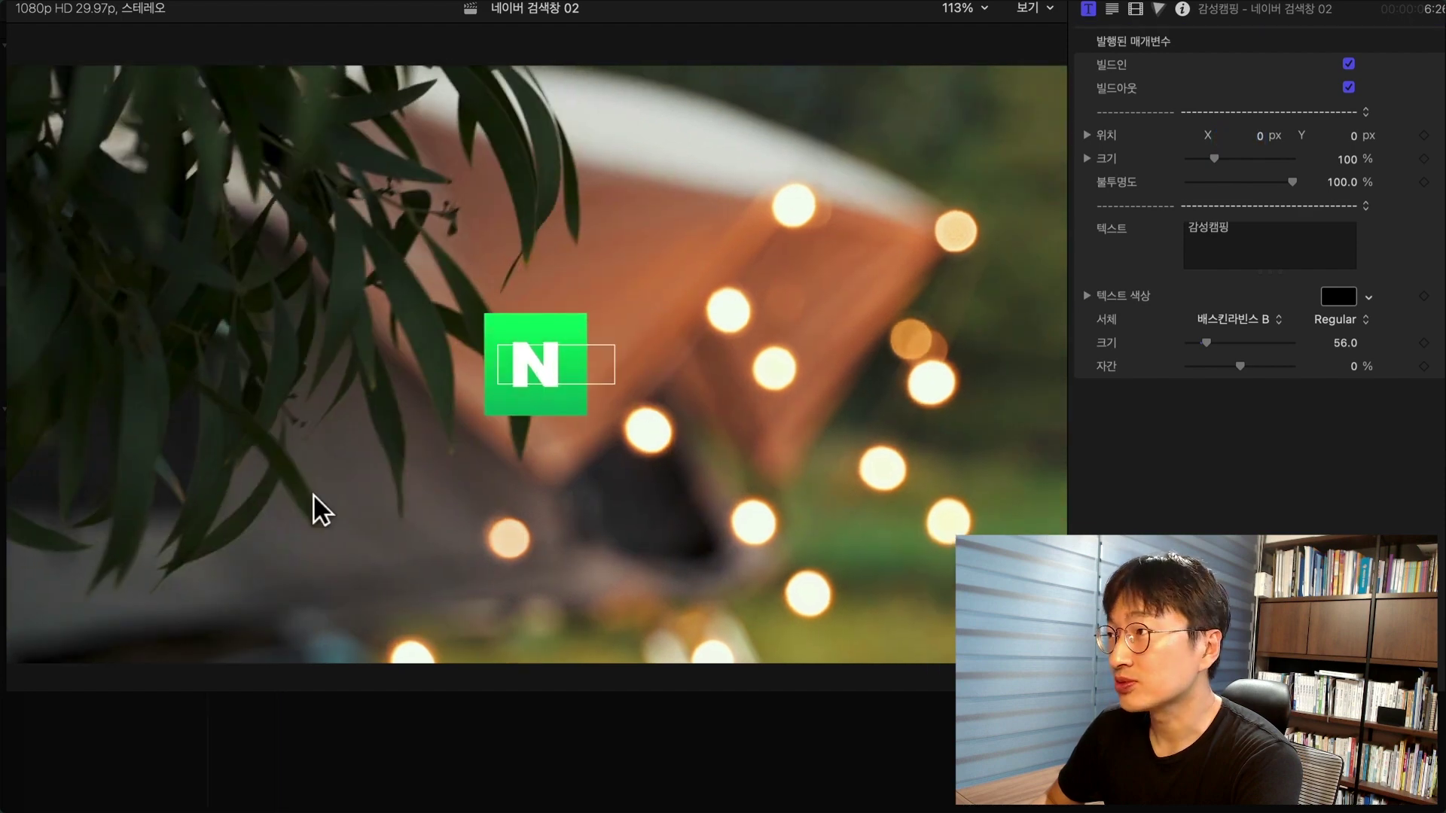
{"action": "left_click", "coordinate": [1349, 63]}
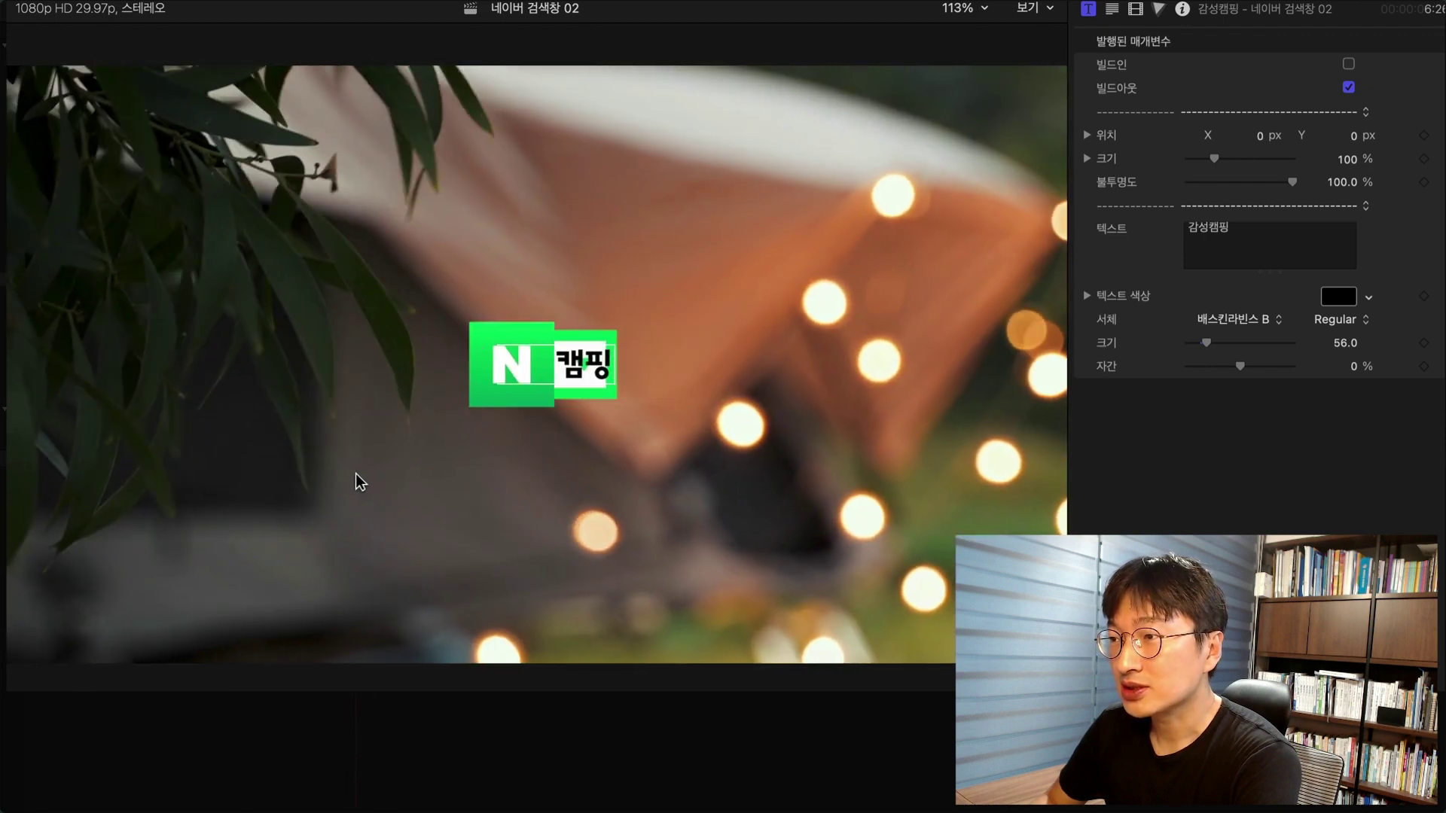
{"action": "left_click", "coordinate": [345, 477]}
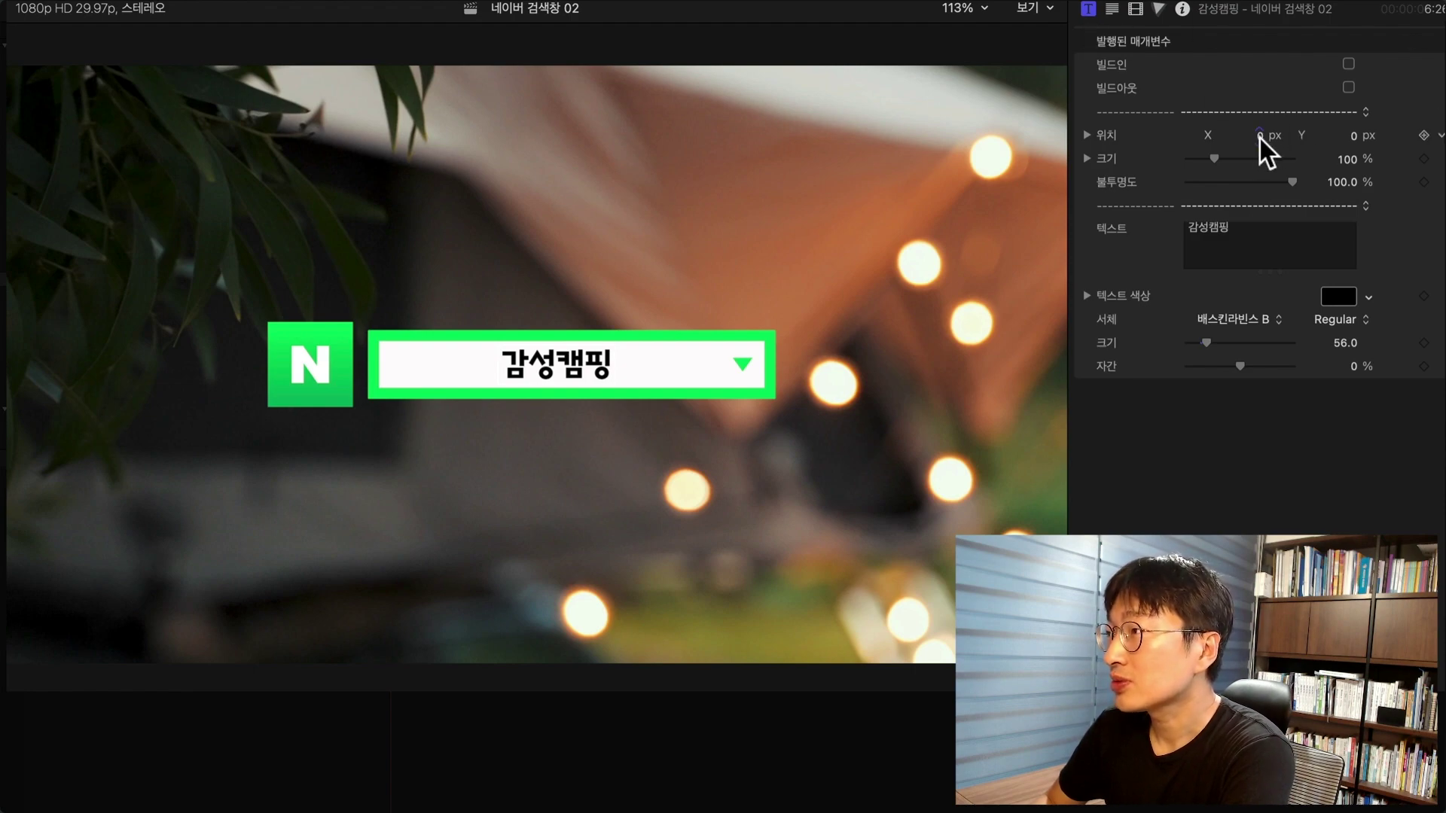
Step: Set the title's position to X -24.8 px and Y -27.5 px, its scale to 130% and its opacity to 69.14%
{"action": "left_click_drag", "start_coordinate": [1264, 137], "coordinate": [1246, 137]}
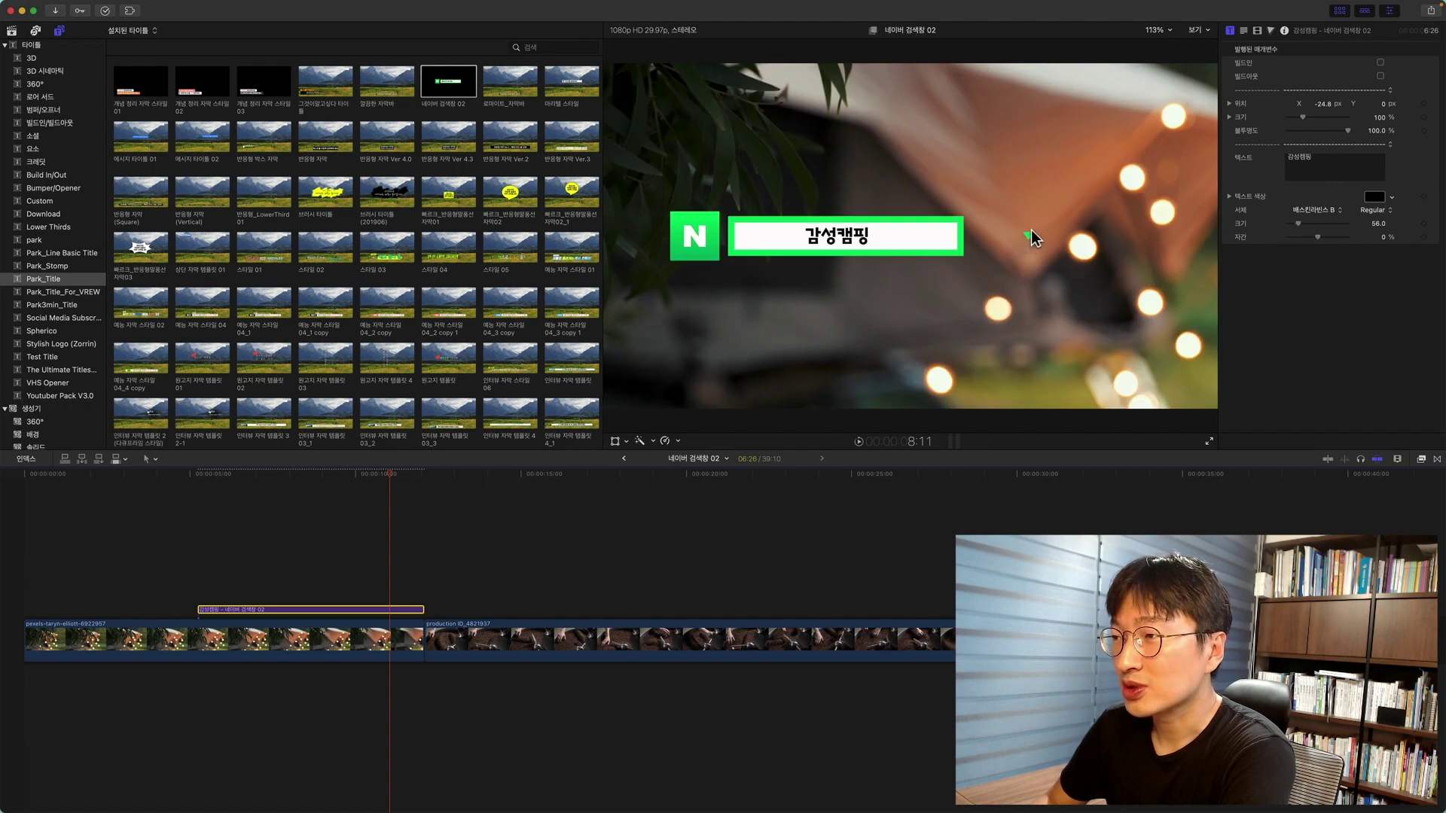
{"action": "left_click", "coordinate": [333, 473]}
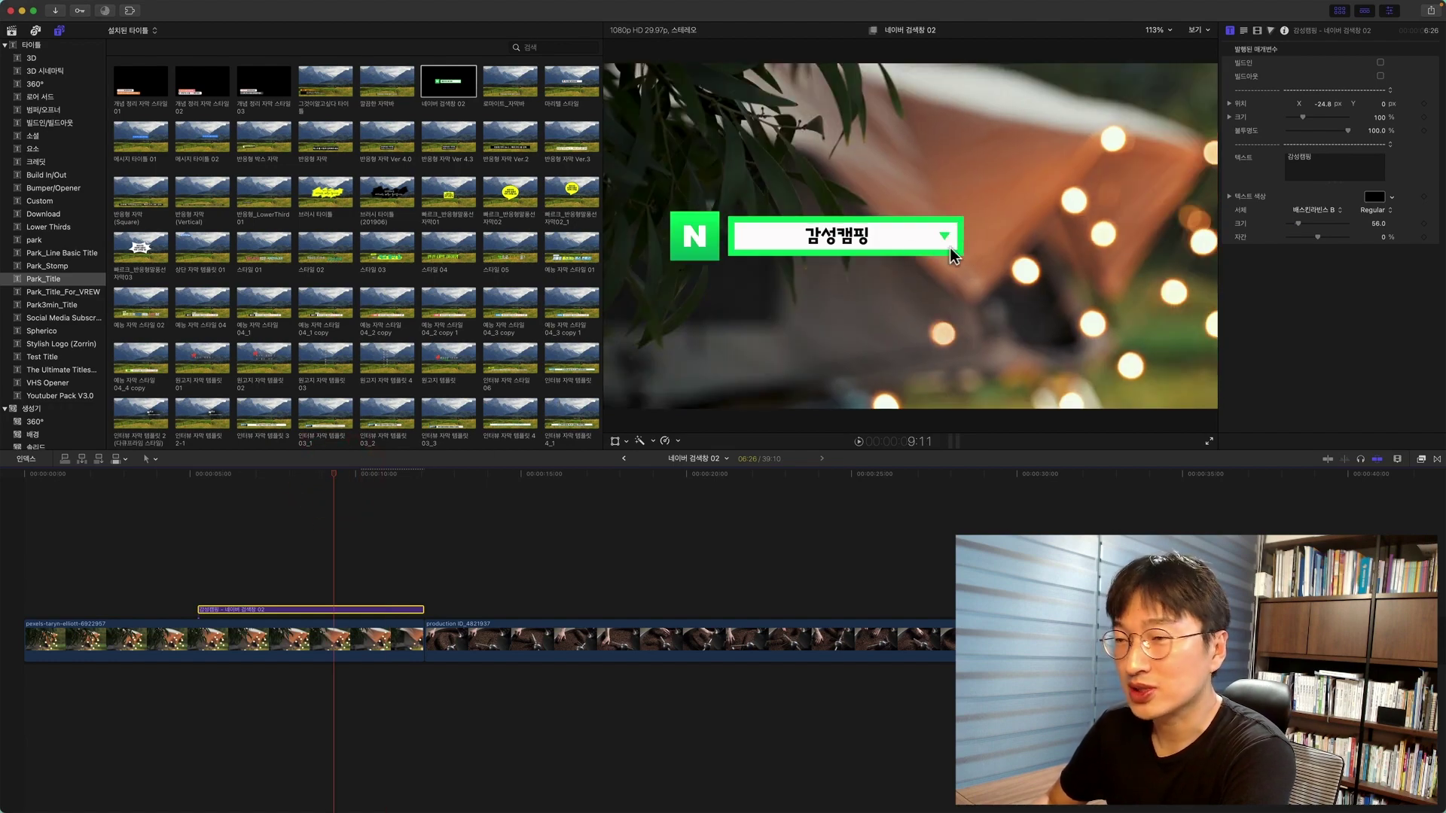
{"action": "left_click", "coordinate": [1327, 105]}
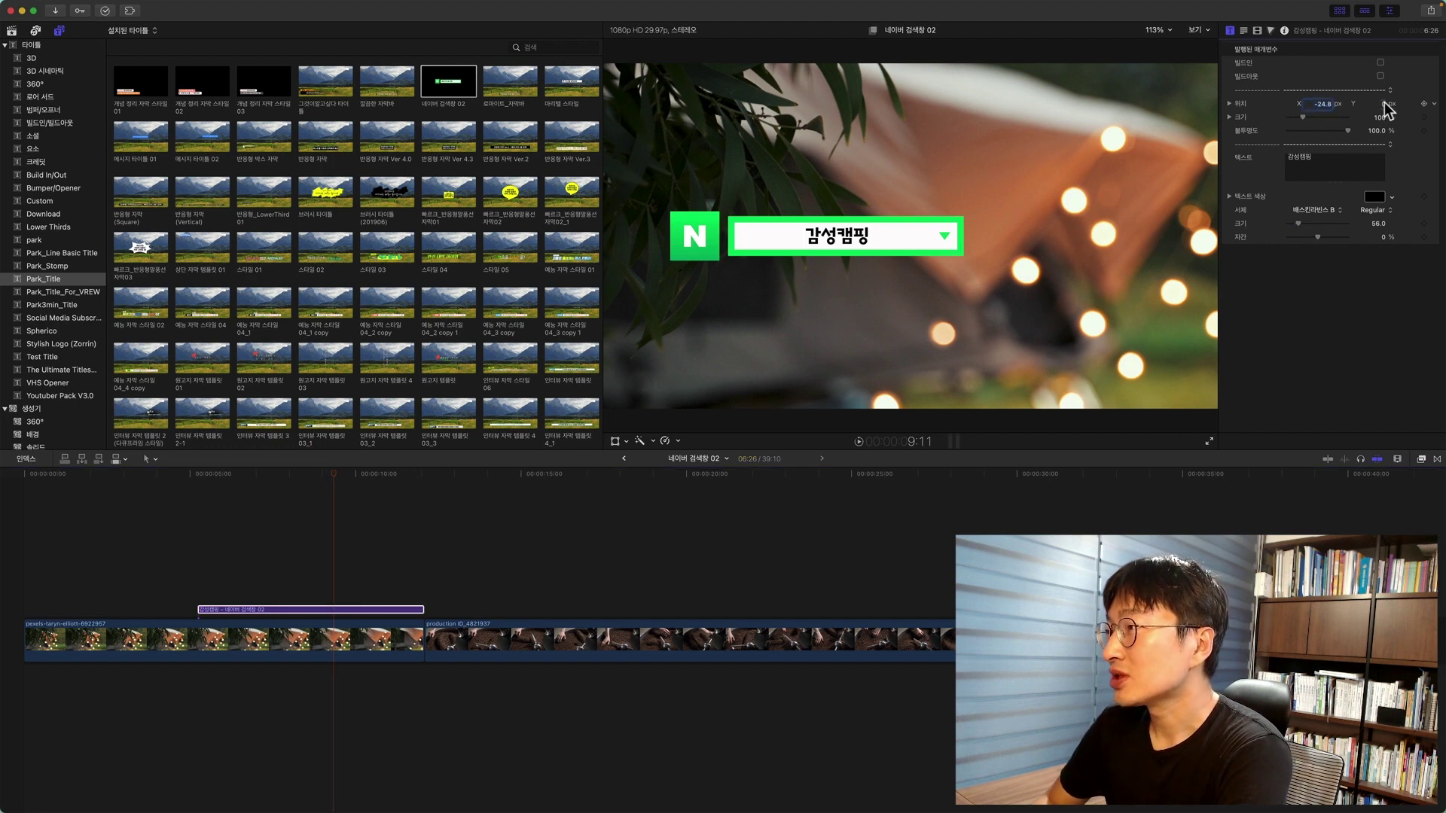
{"action": "left_click_drag", "start_coordinate": [1386, 109], "coordinate": [1330, 138]}
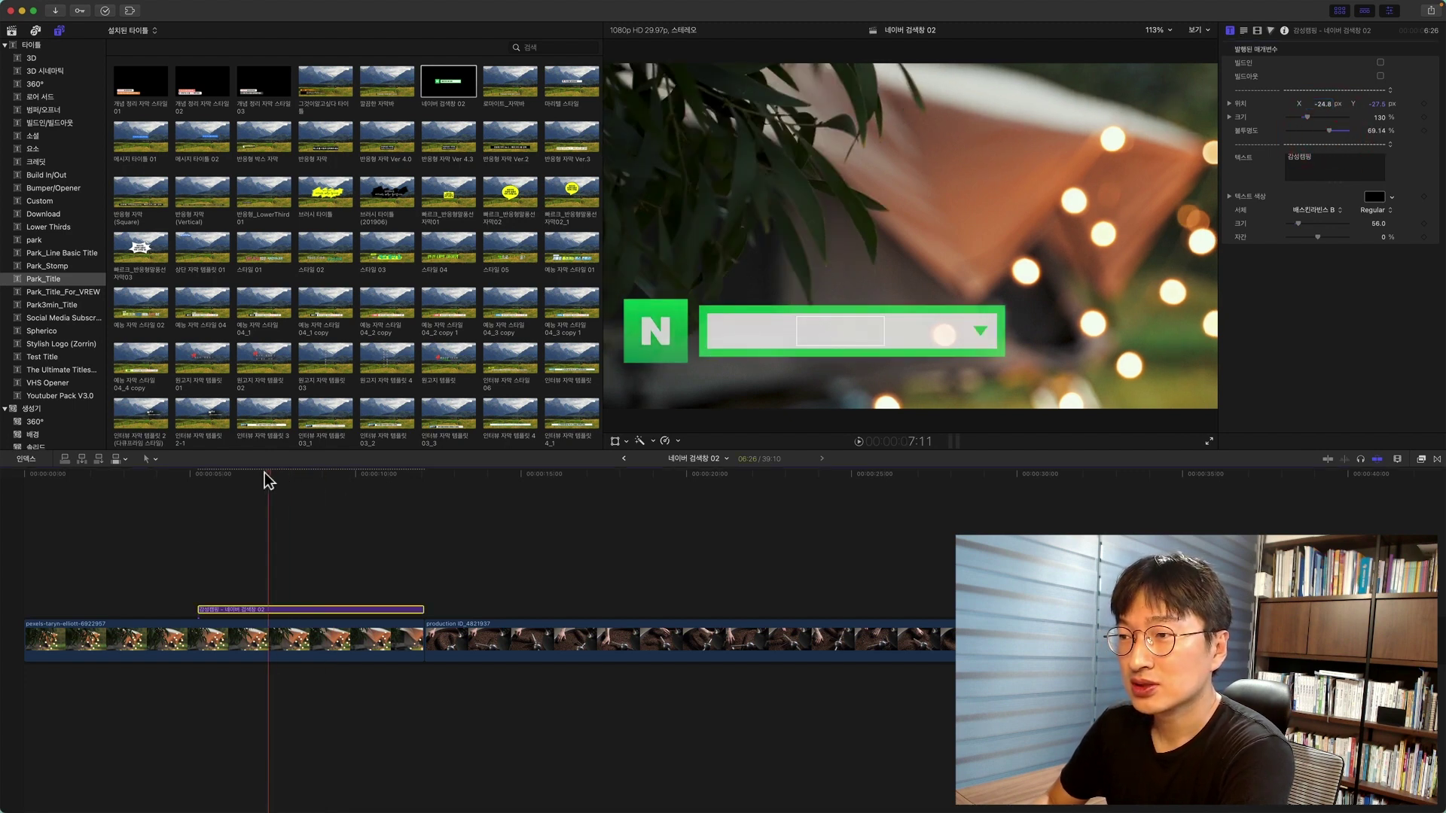
Step: Set the title's opacity to 100% and widen the text's letter spacing to about 9.57%
{"action": "left_click", "coordinate": [387, 475]}
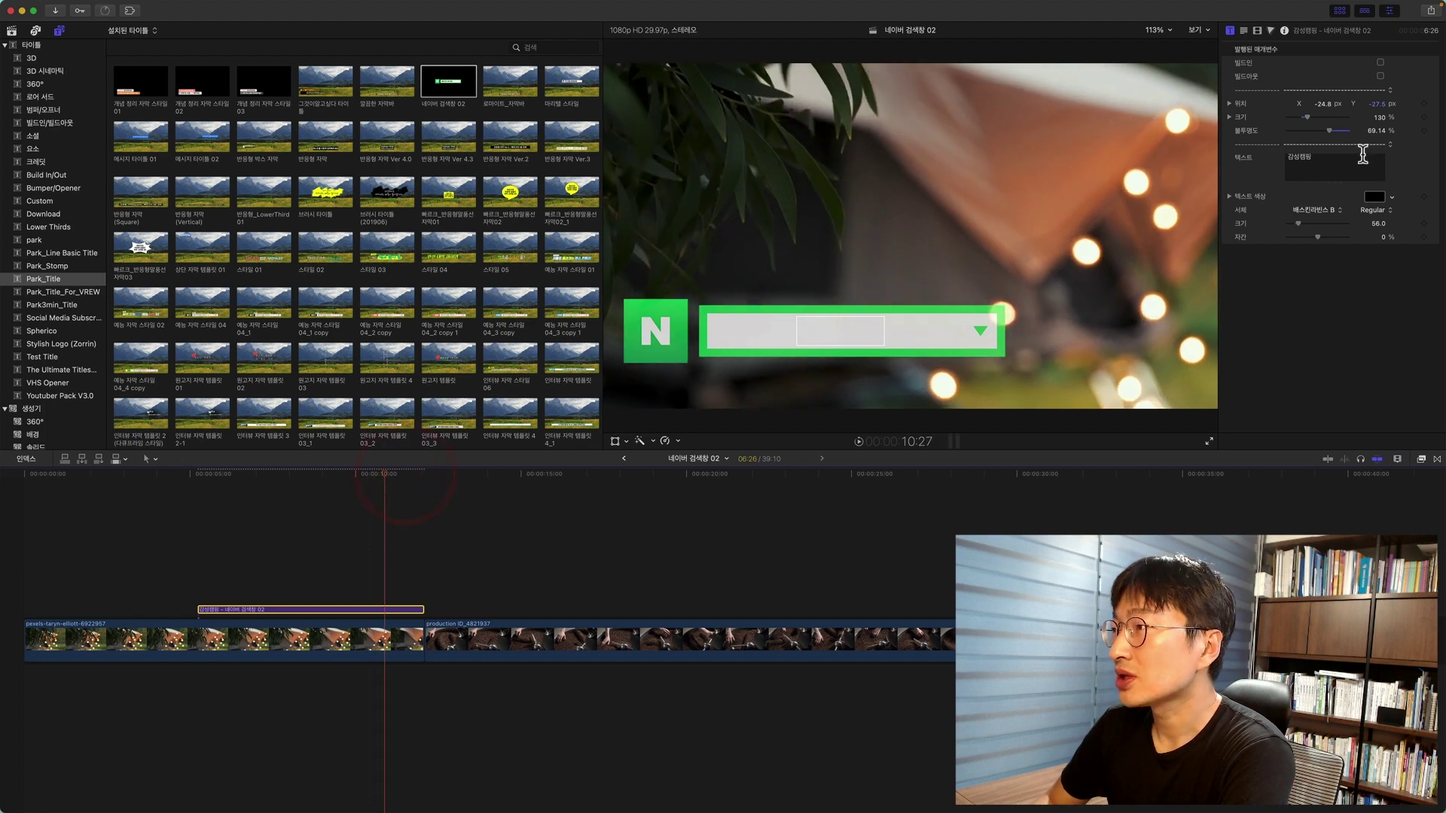
{"action": "left_click_drag", "start_coordinate": [1330, 133], "coordinate": [1358, 131]}
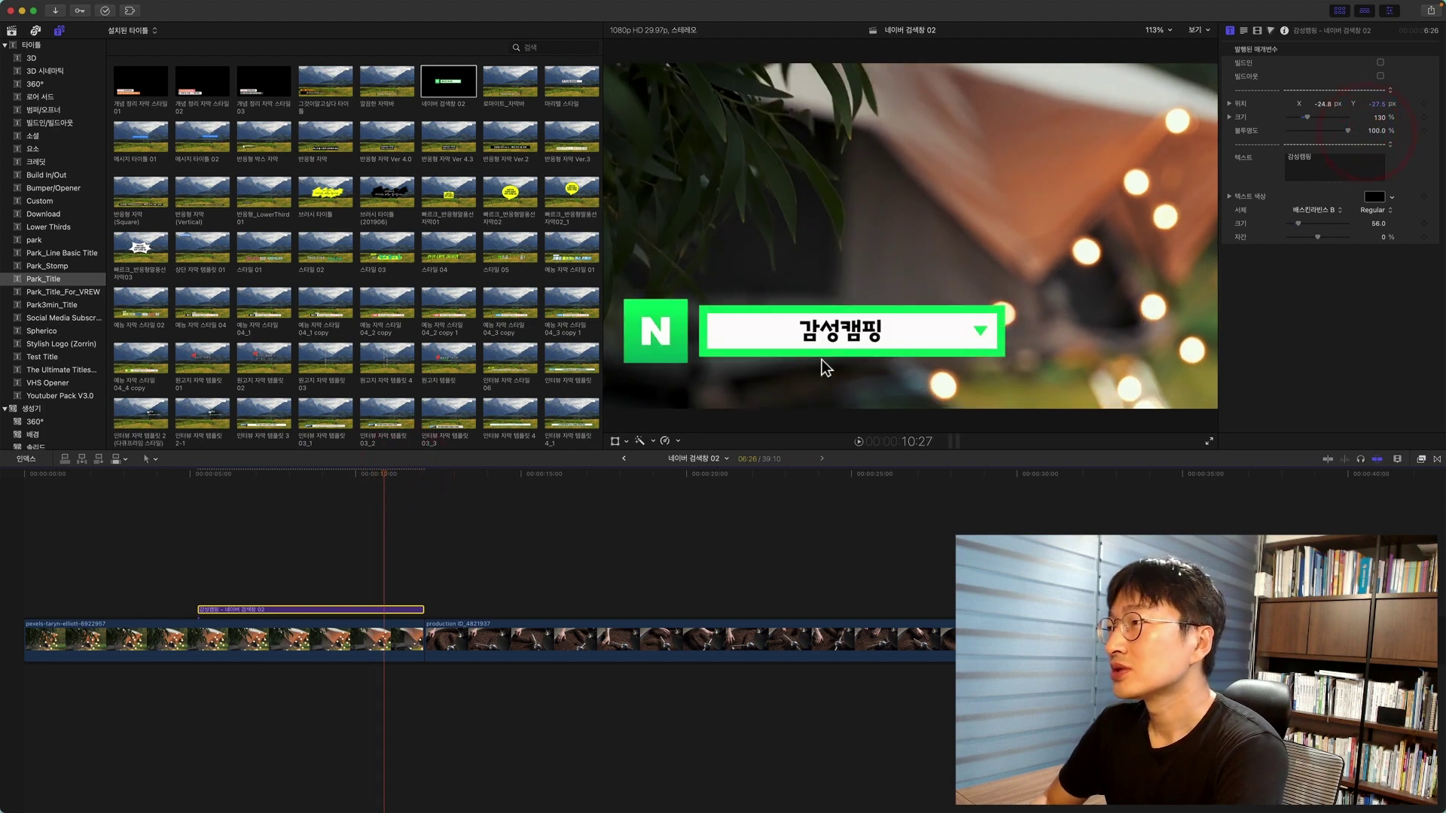
{"action": "left_click_drag", "start_coordinate": [1318, 238], "coordinate": [1321, 236]}
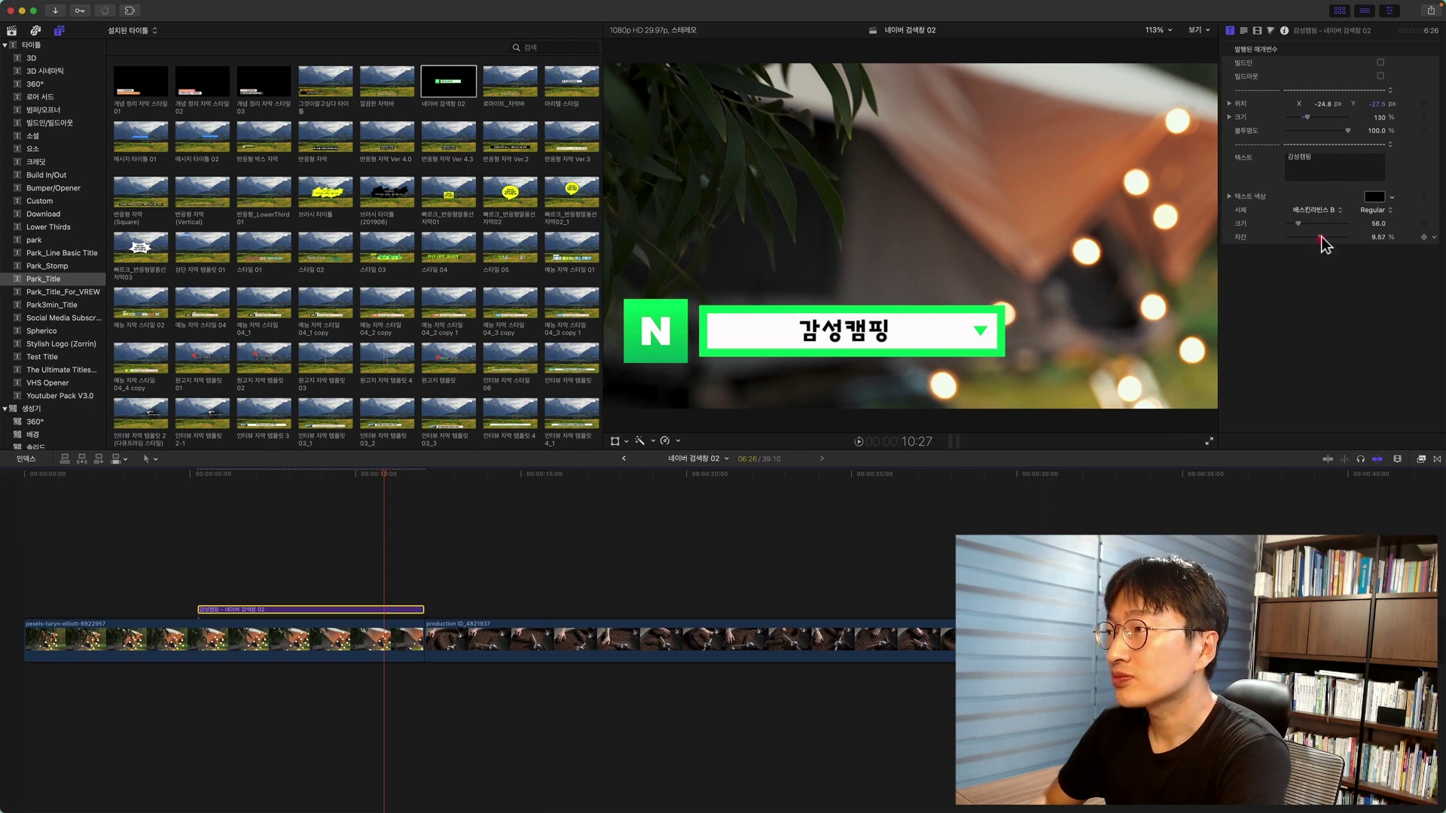
Step: Select the title's text in the viewer and show its detailed text formatting settings
{"action": "left_click", "coordinate": [863, 331]}
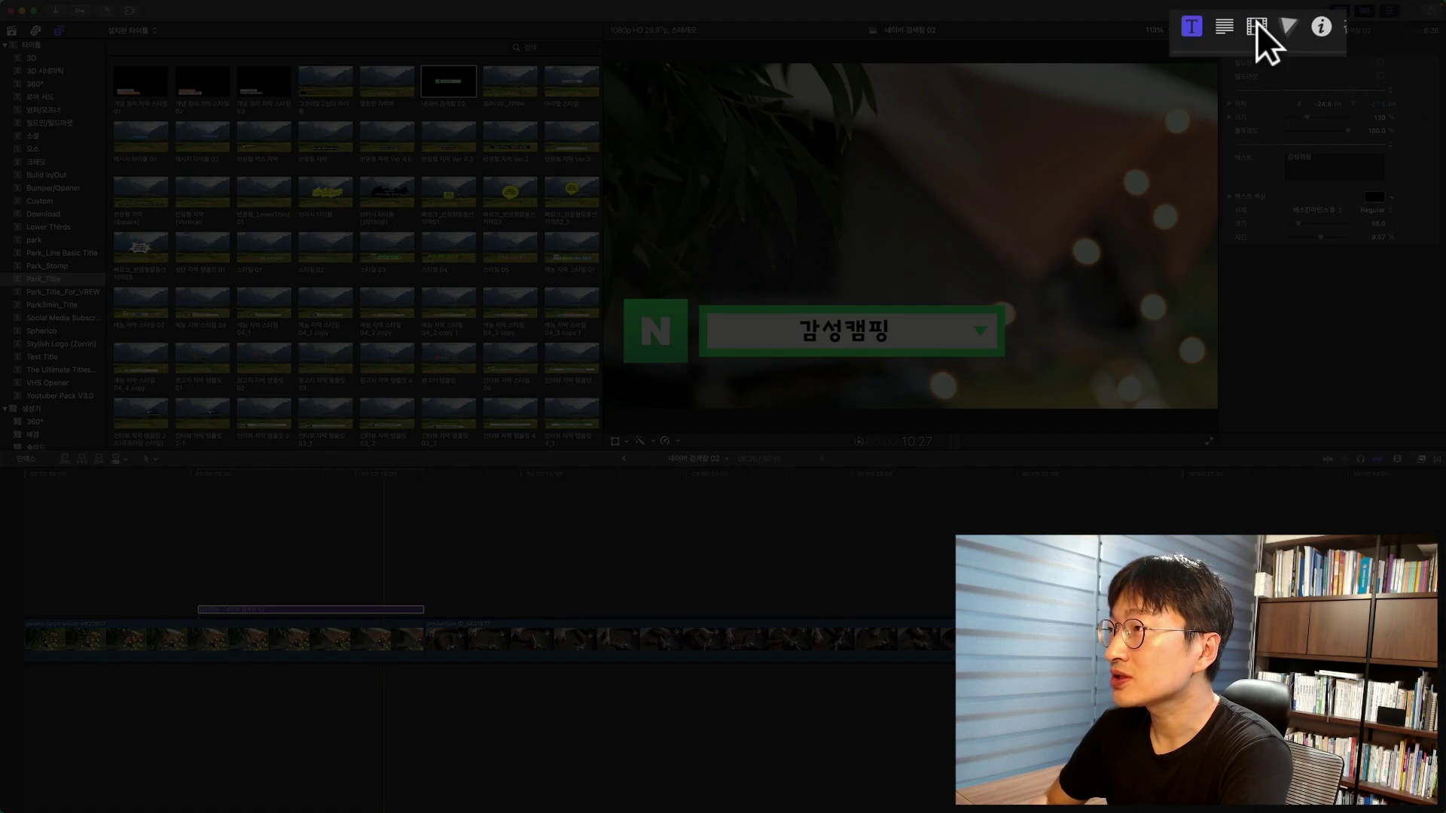
{"action": "left_click", "coordinate": [1238, 26]}
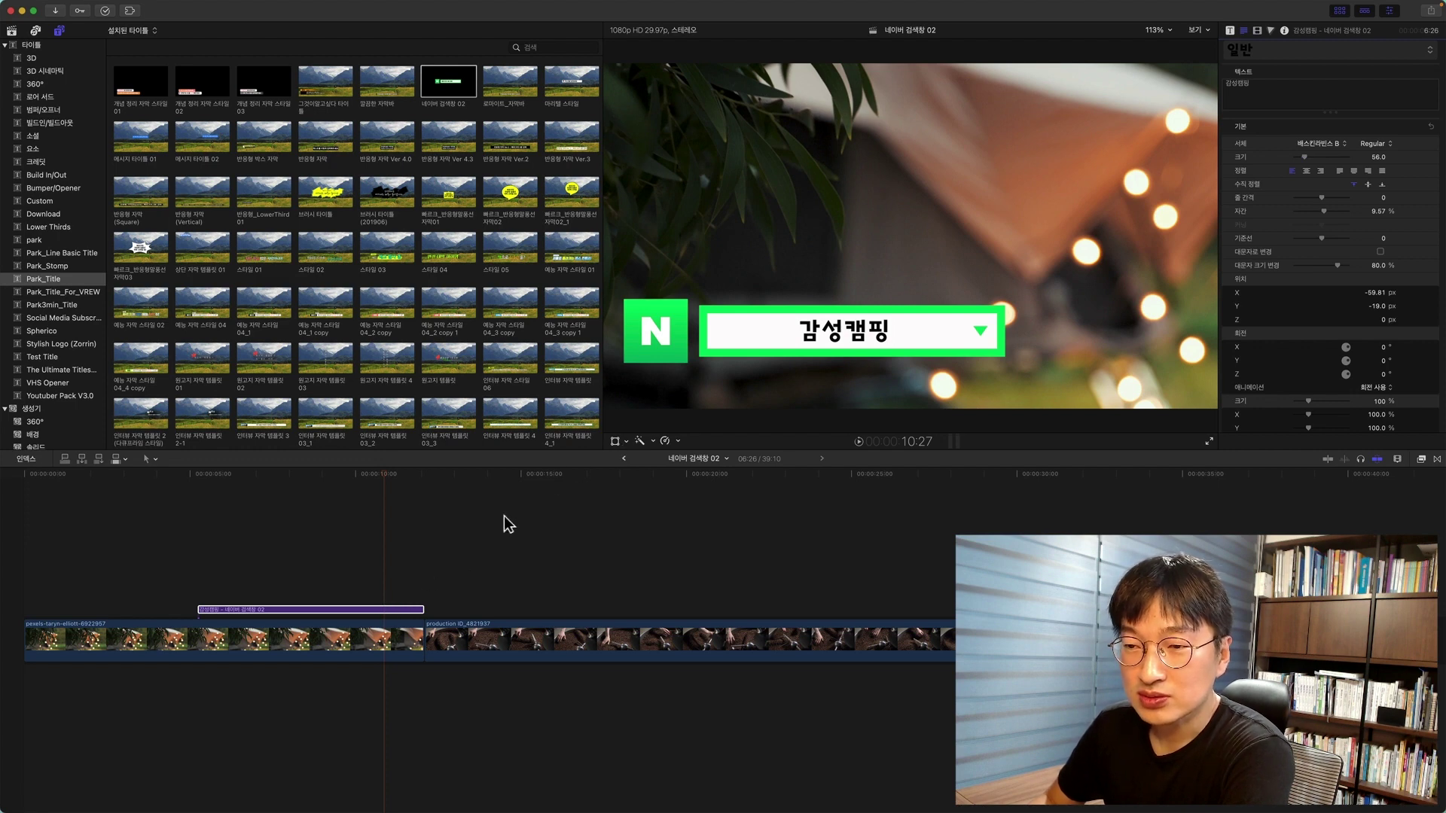
Step: Add another 네이버 검색창 02 title above the coffee bean clip at 17:10 and play its opening animation
{"action": "left_click", "coordinate": [598, 473]}
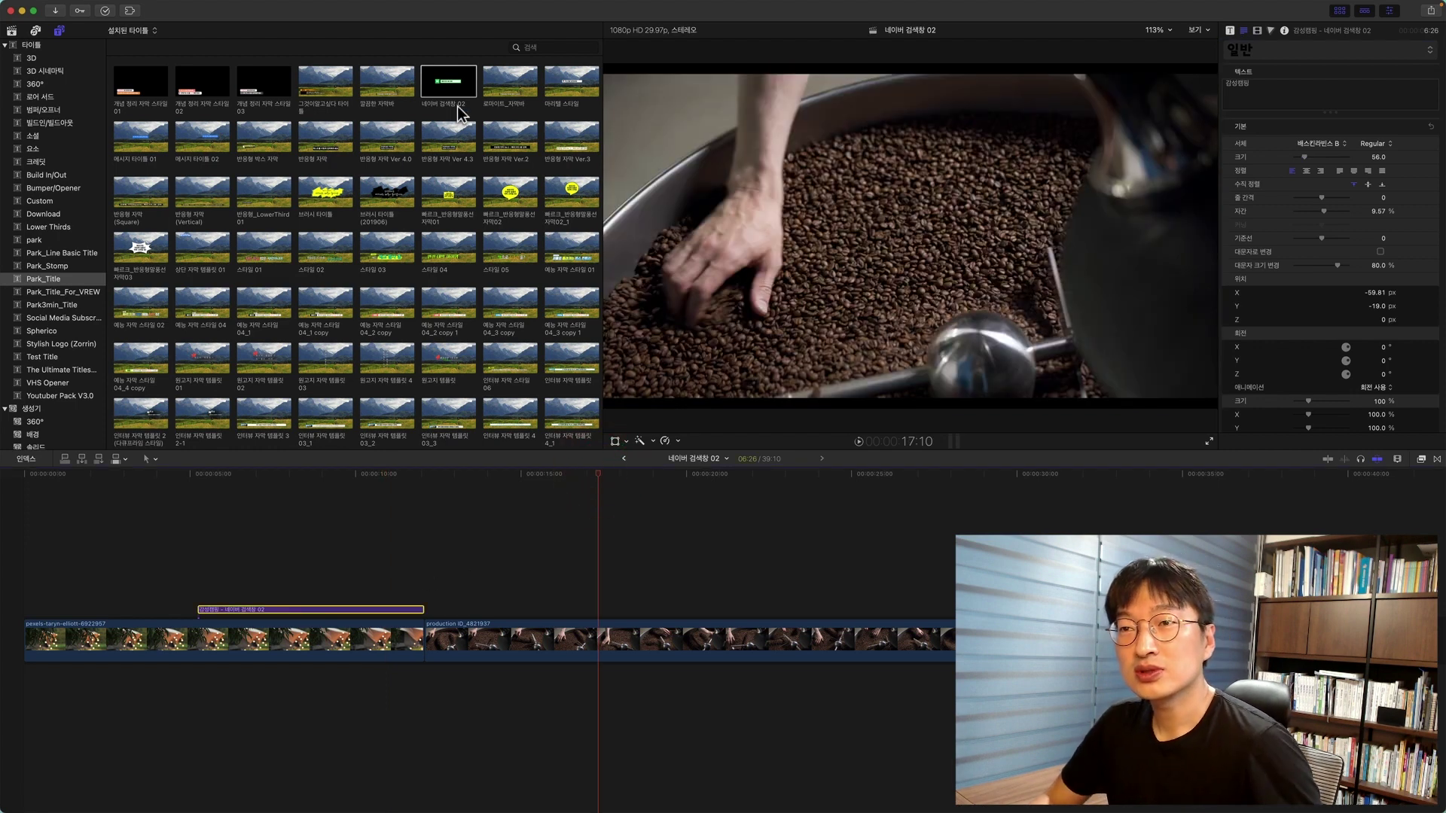
{"action": "left_click_drag", "start_coordinate": [476, 105], "coordinate": [601, 595]}
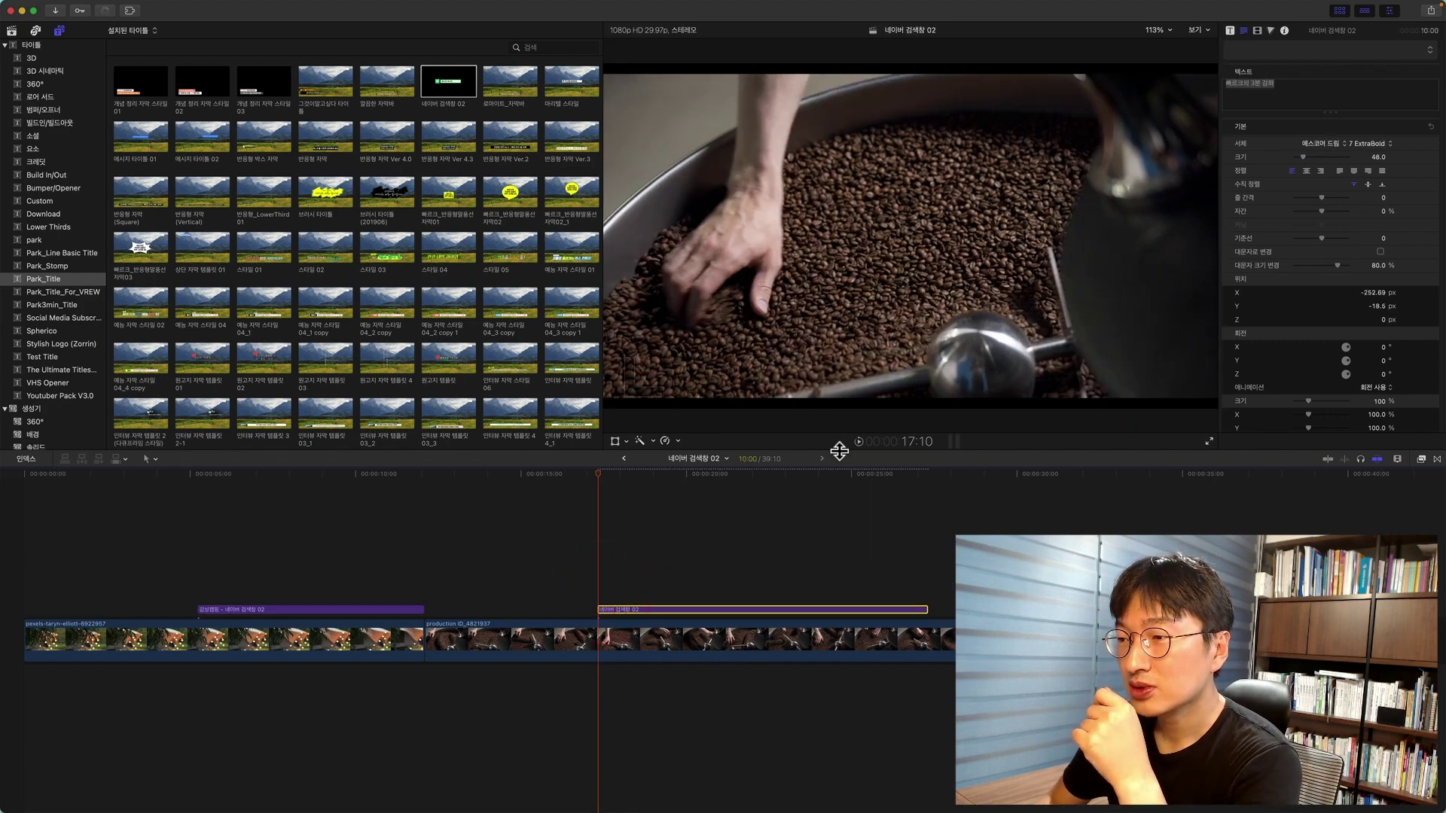
{"action": "left_click", "coordinate": [859, 441]}
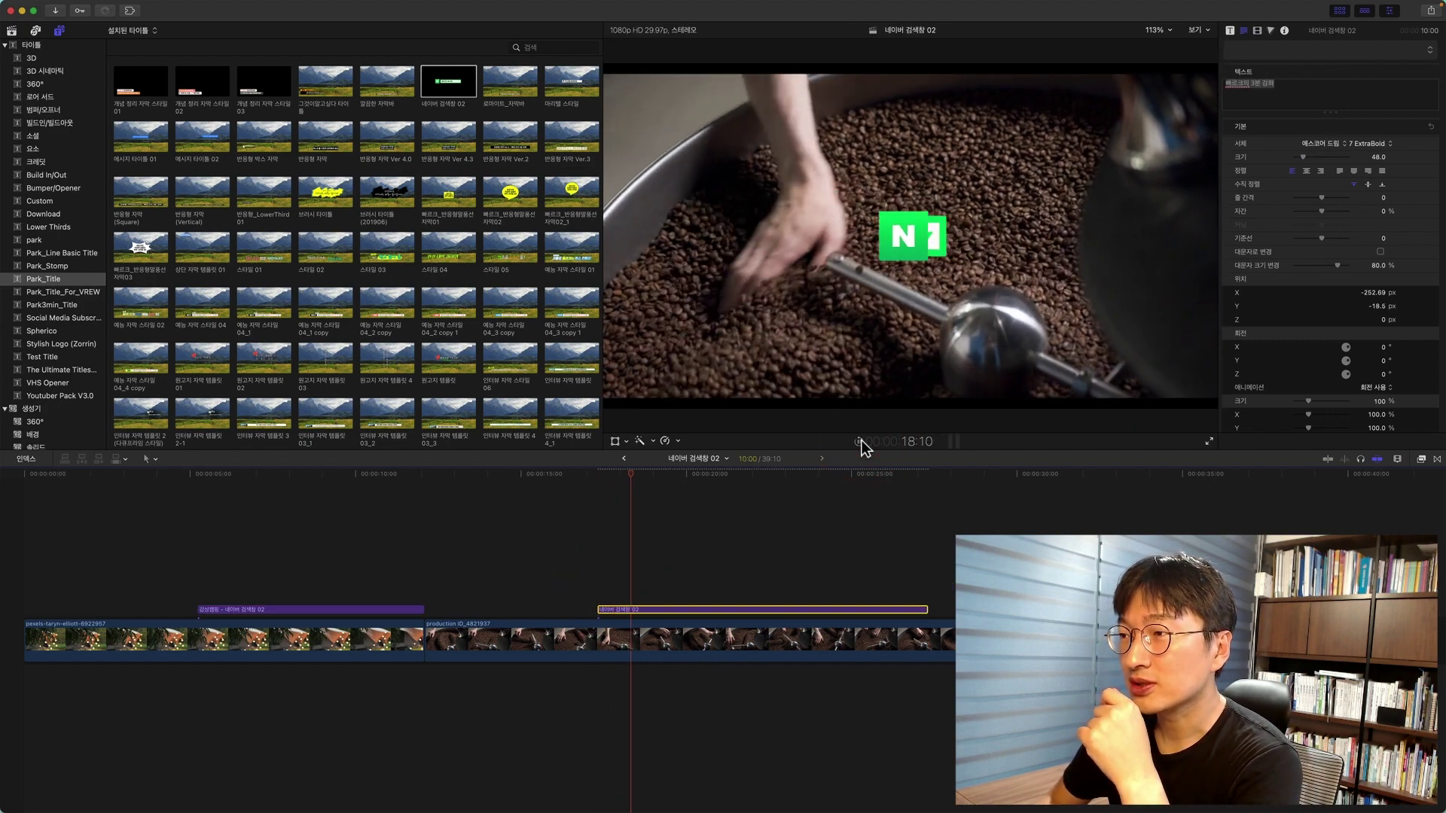
{"action": "left_click", "coordinate": [862, 440]}
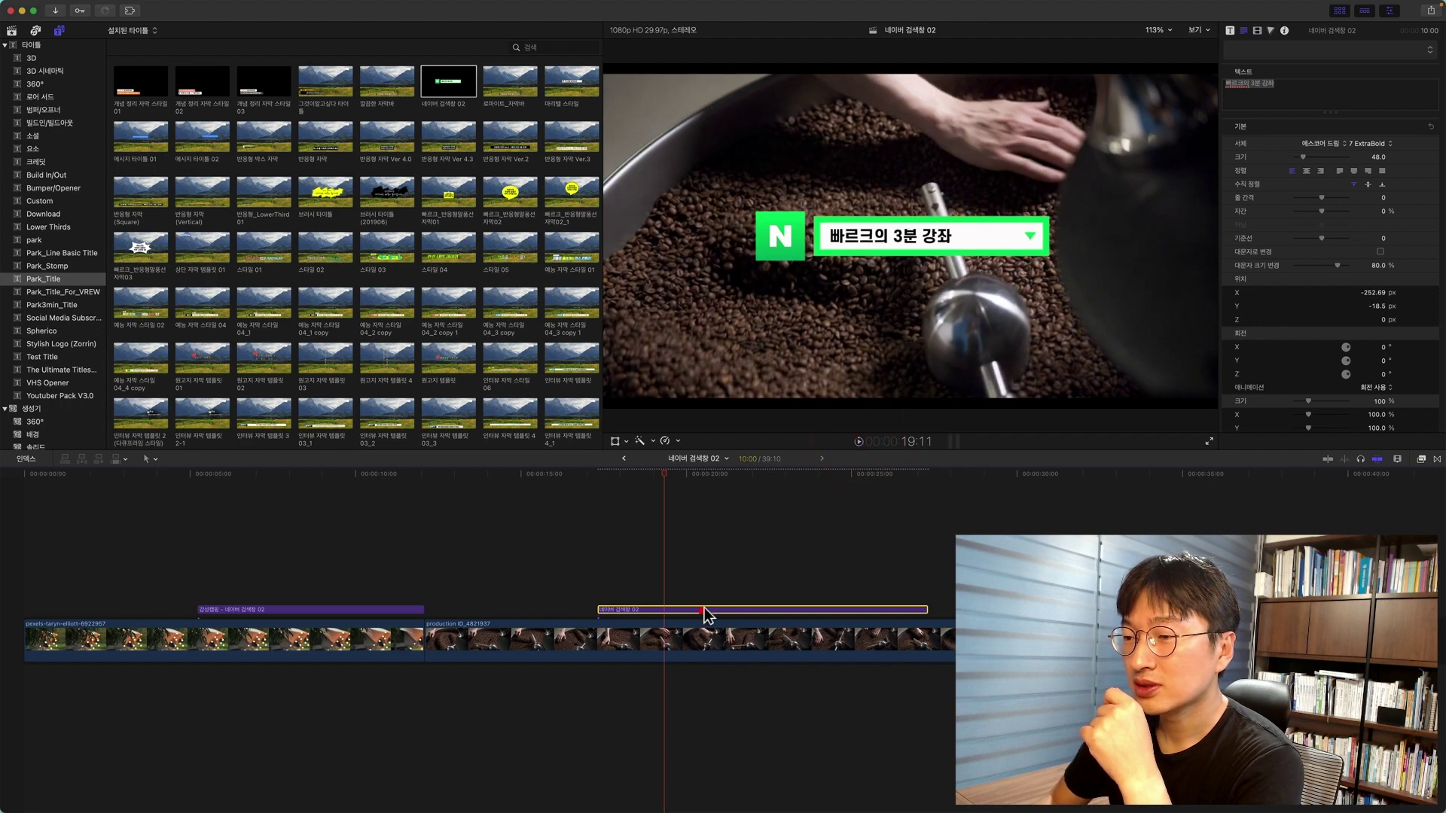
Step: Replace the text of the title above the coffee bean clip with "커피 로스팅" in its published parameters
{"action": "middle_click", "coordinate": [705, 608]}
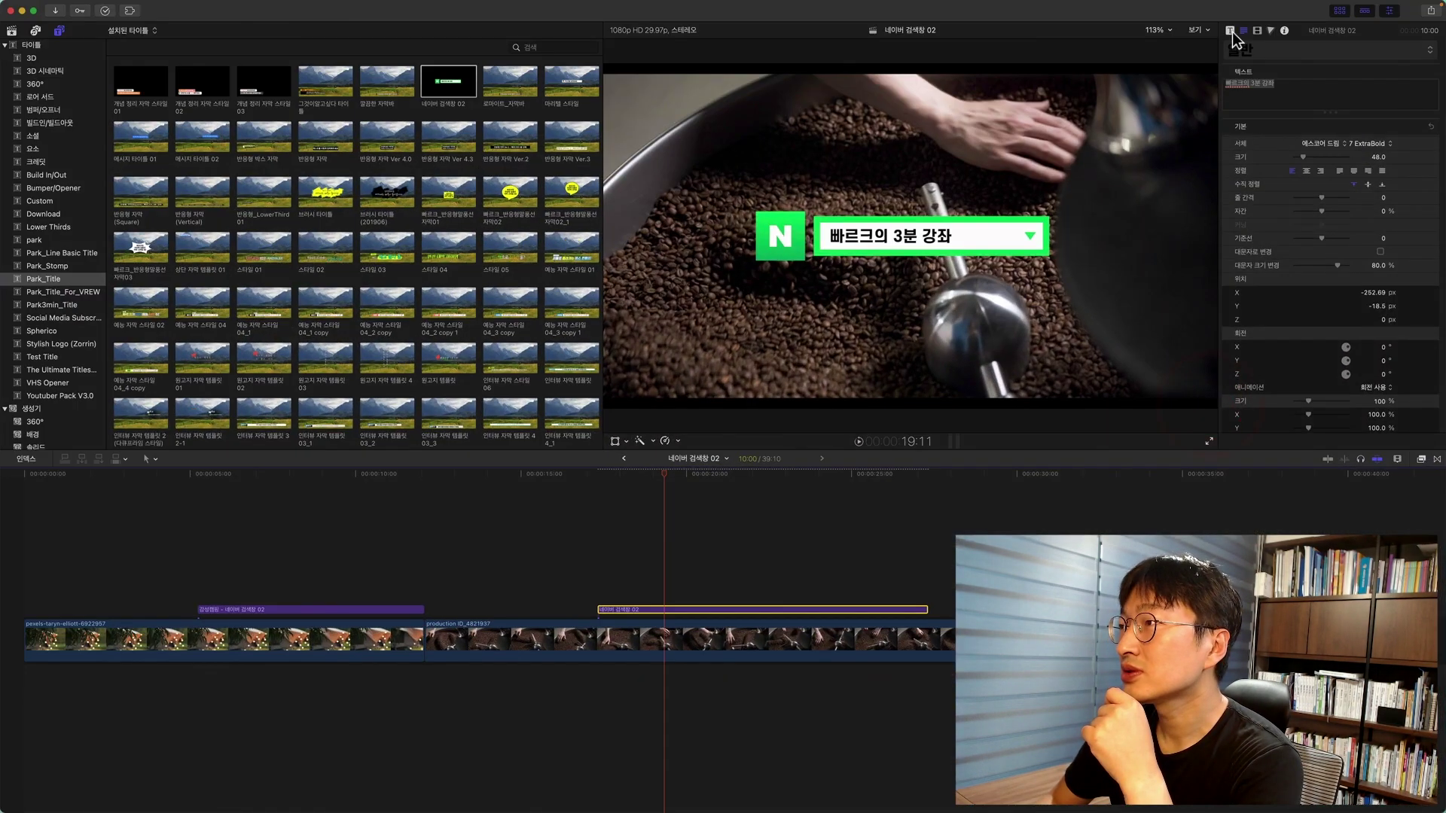
{"action": "left_click", "coordinate": [1231, 30]}
{"action": "left_click_drag", "start_coordinate": [1346, 166], "coordinate": [1173, 161]}
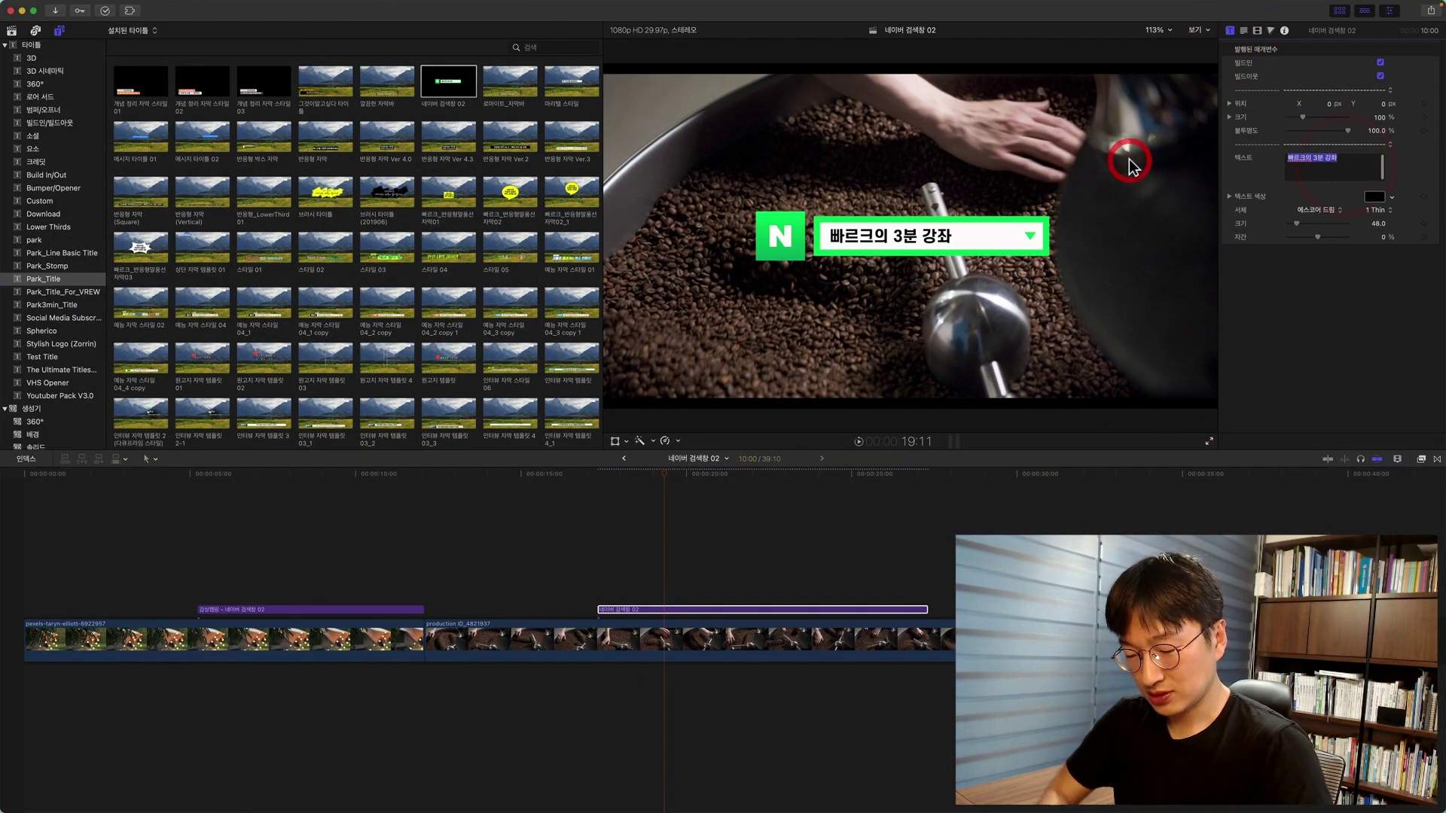
{"action": "type", "text": "커피 로스팅"}
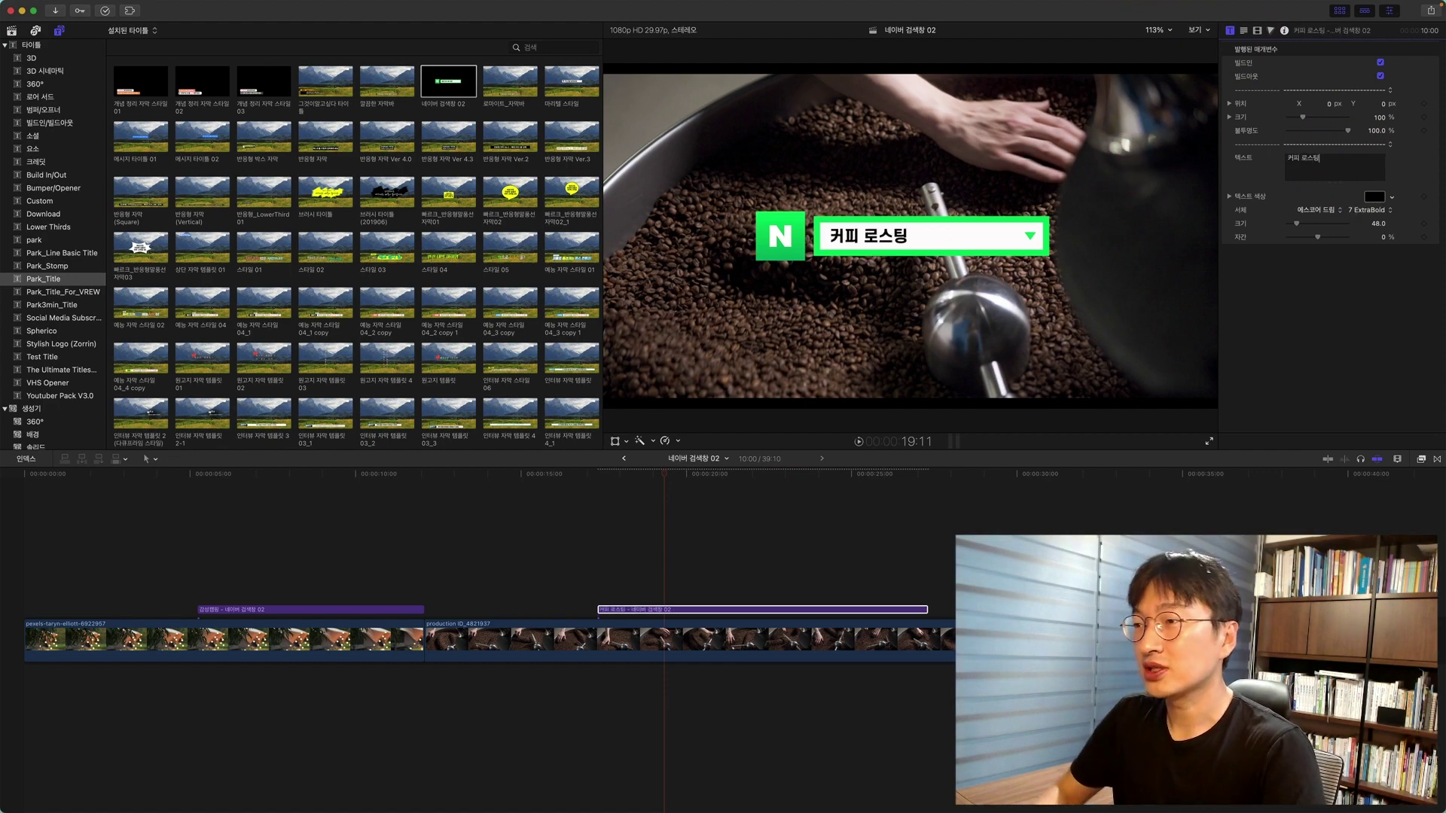
Step: Play the coffee title through its closing animation, then park the playhead at 26:09
{"action": "left_click", "coordinate": [860, 443]}
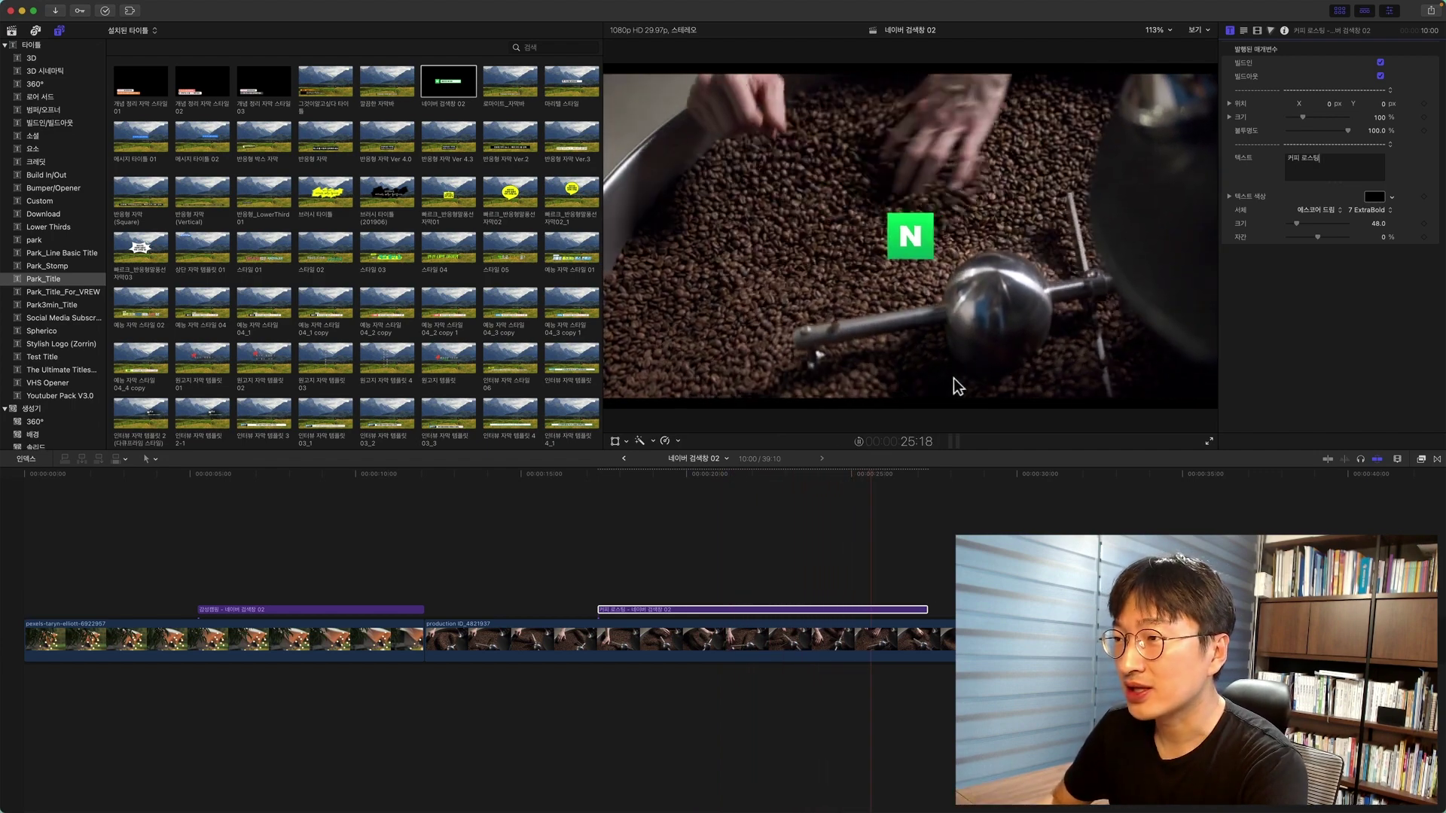
{"action": "left_click", "coordinate": [859, 443]}
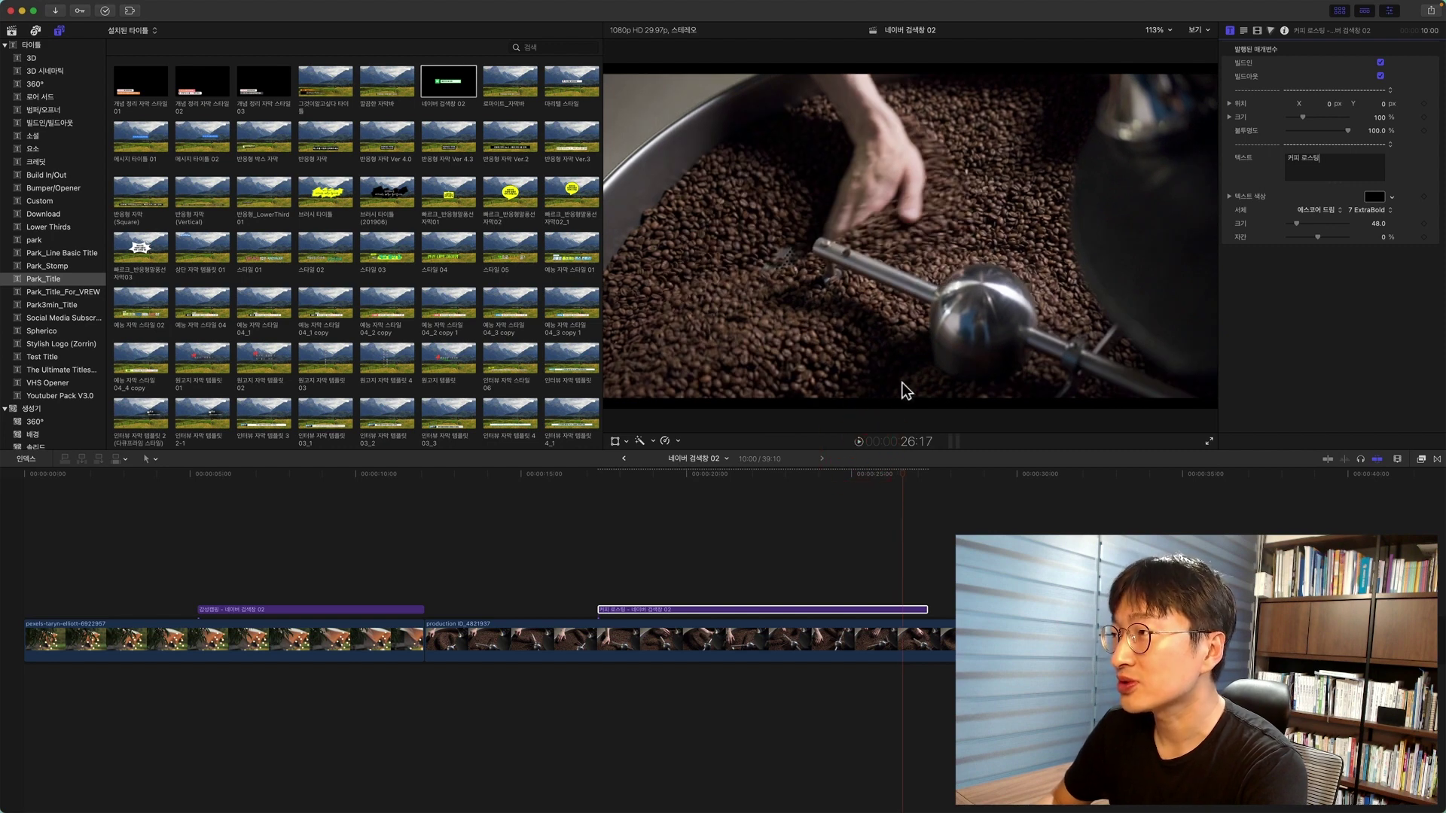
{"action": "left_click", "coordinate": [895, 476]}
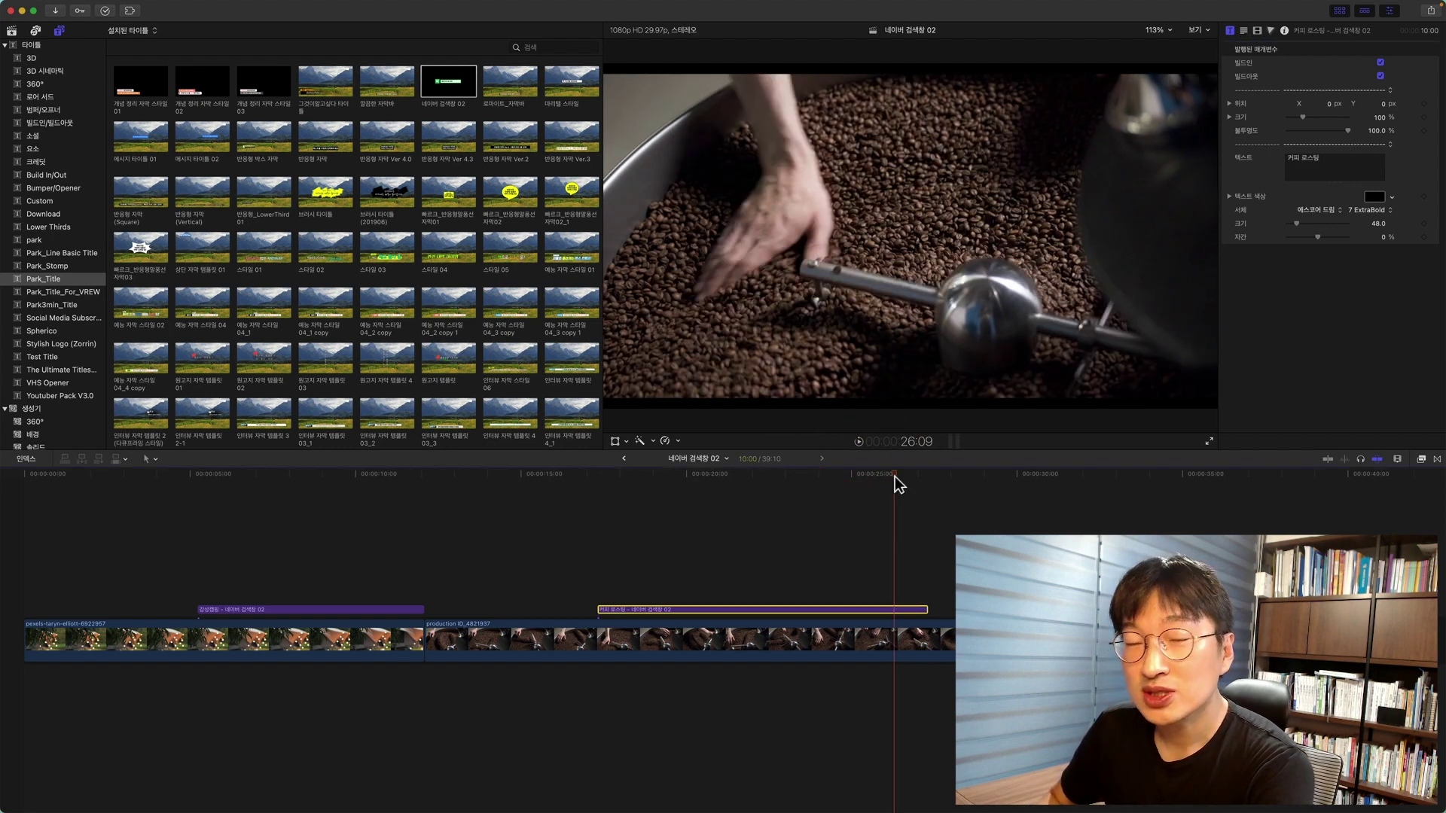